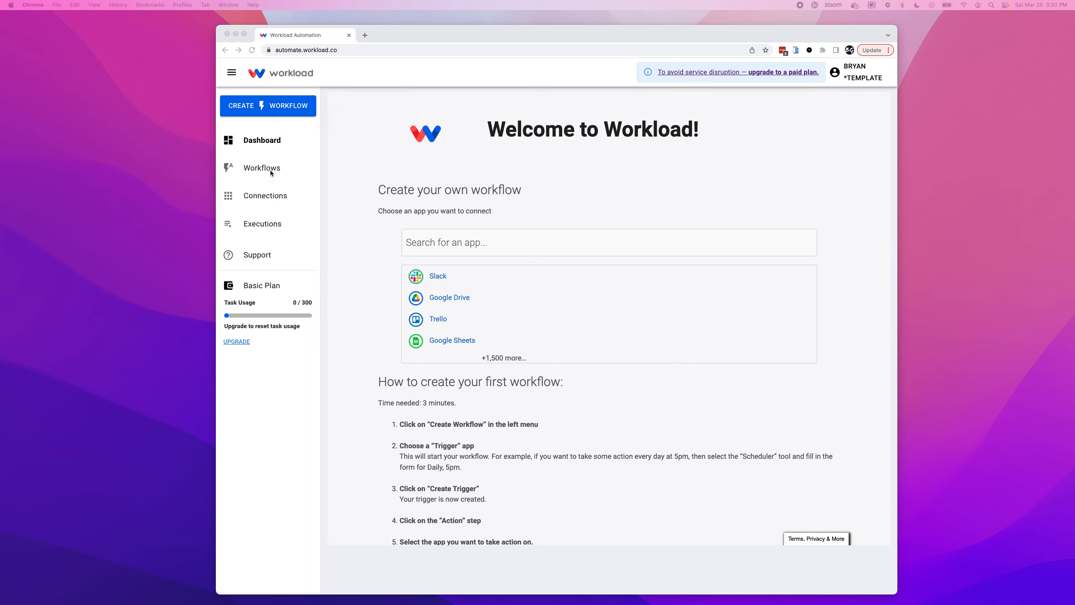
Open the Workflows list
{"action": "left_click", "coordinate": [256, 170]}
{"action": "left_click", "coordinate": [255, 169]}
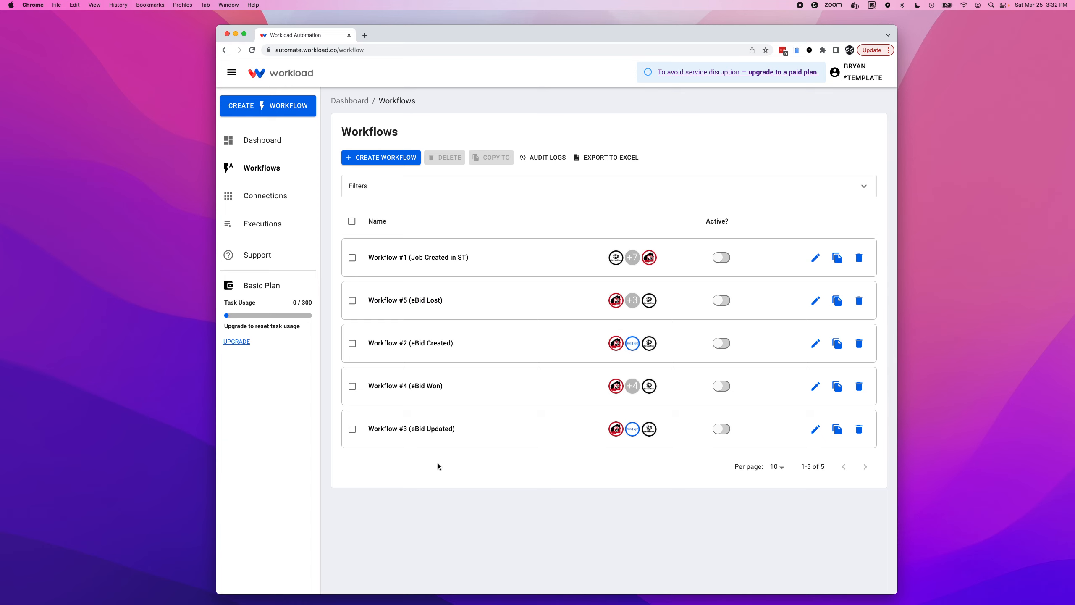
{"action": "left_click", "coordinate": [351, 221]}
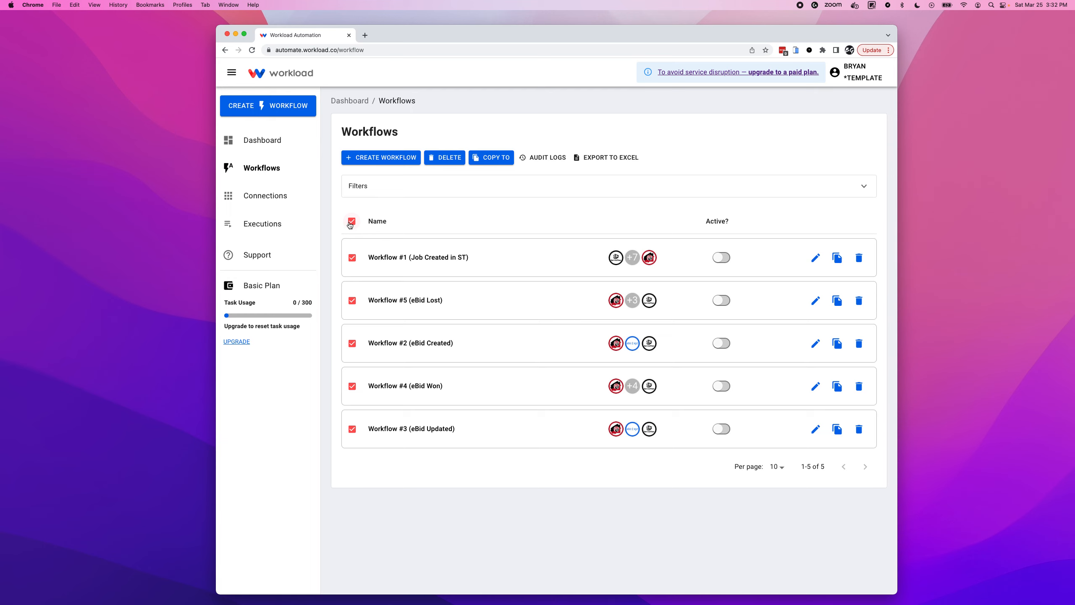
{"action": "left_click", "coordinate": [487, 158]}
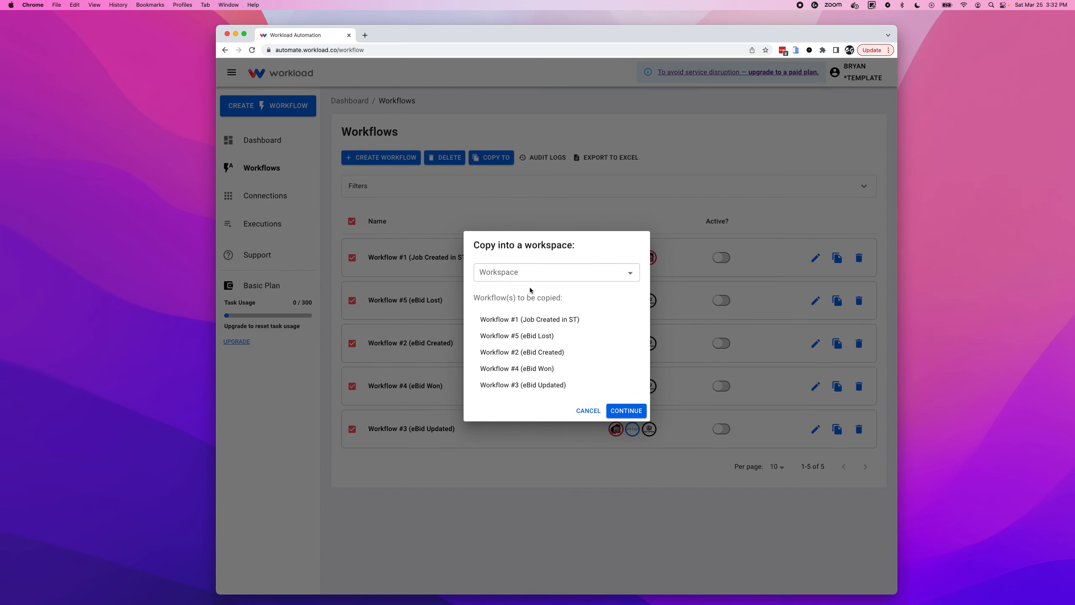
{"action": "left_click", "coordinate": [529, 276]}
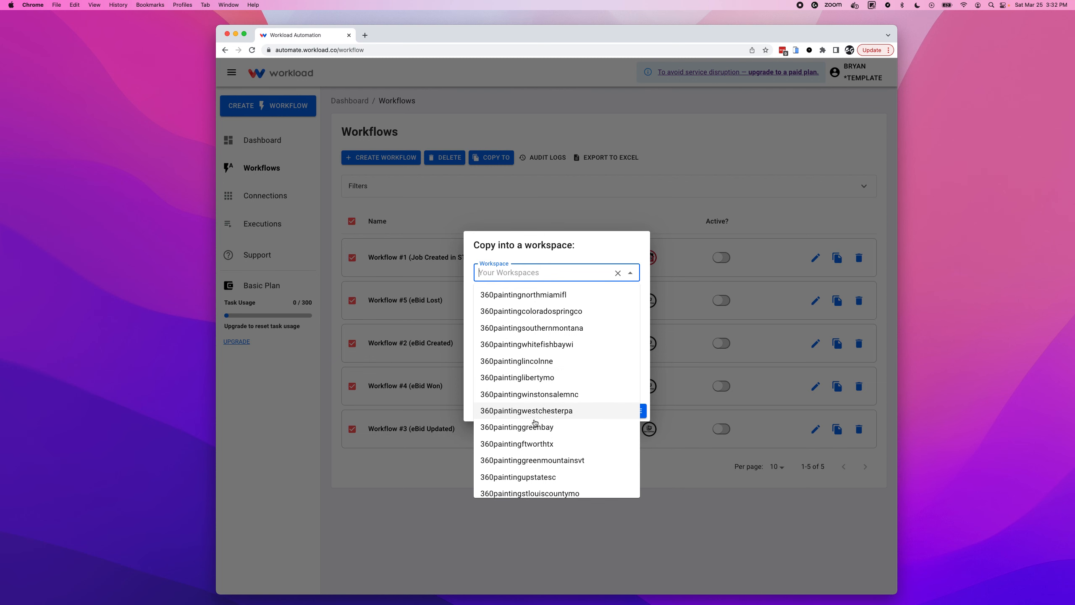
{"action": "left_click", "coordinate": [418, 514]}
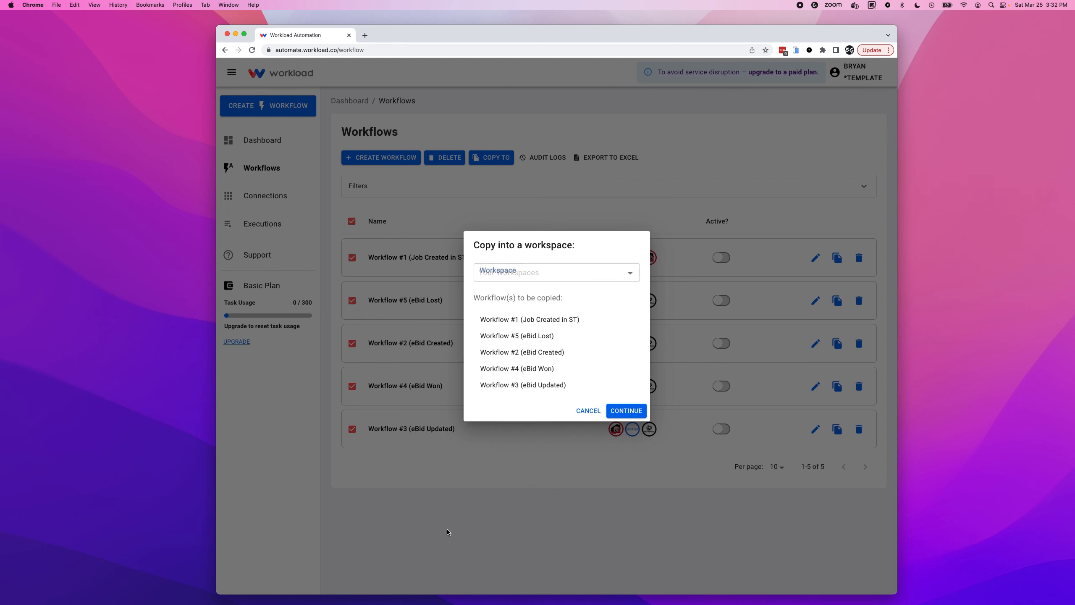
{"action": "left_click", "coordinate": [353, 221]}
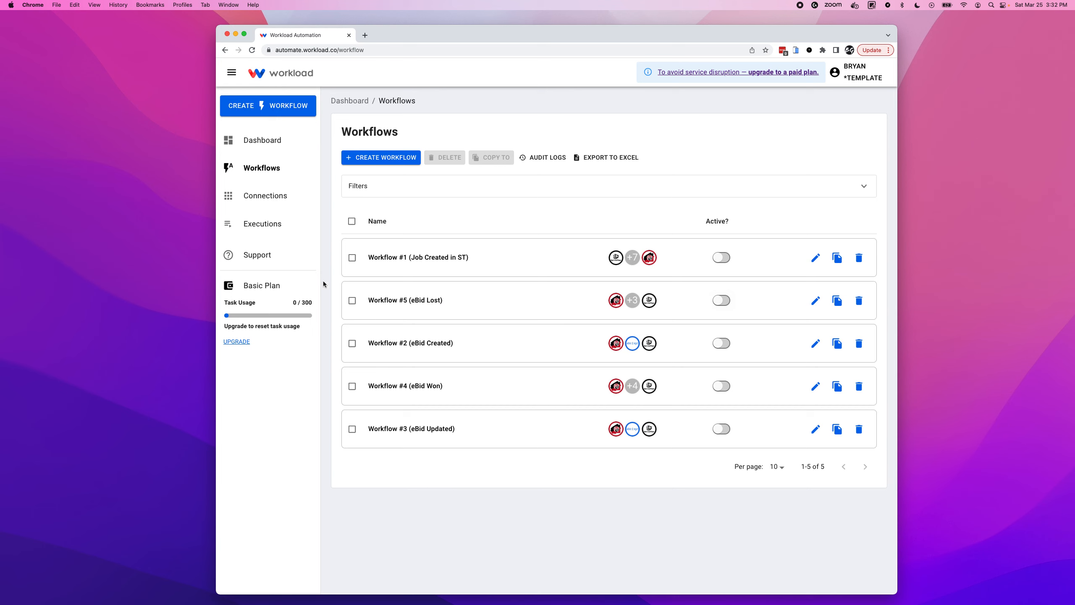
Open Workflow #1 (Job Created in ST) and inspect the sample output of its ServiceTitan New Job Created trigger
{"action": "left_click", "coordinate": [401, 261]}
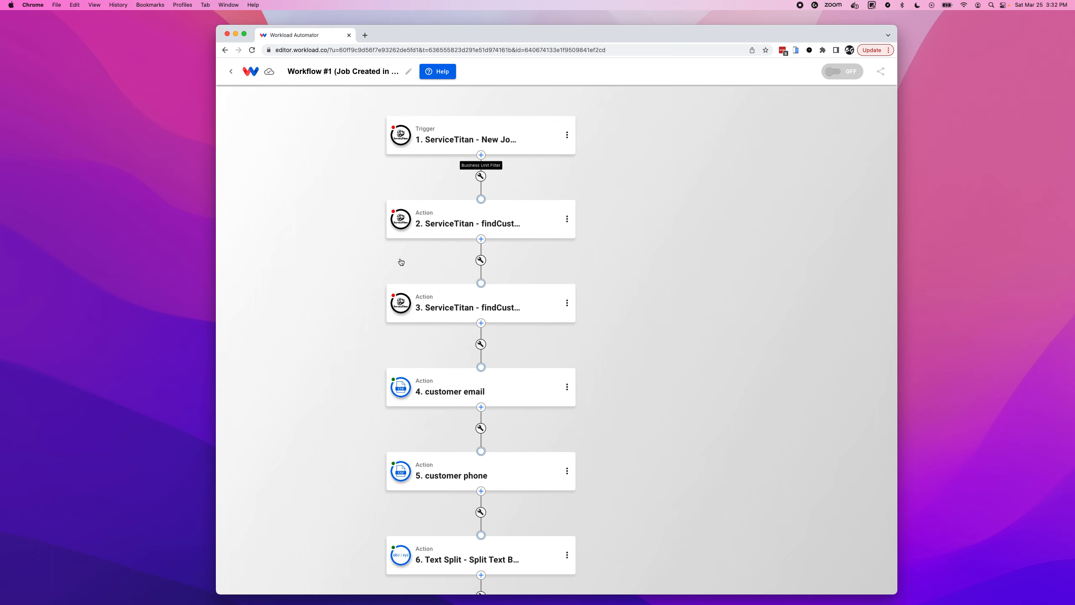
{"action": "mouse_move", "coordinate": [466, 137]}
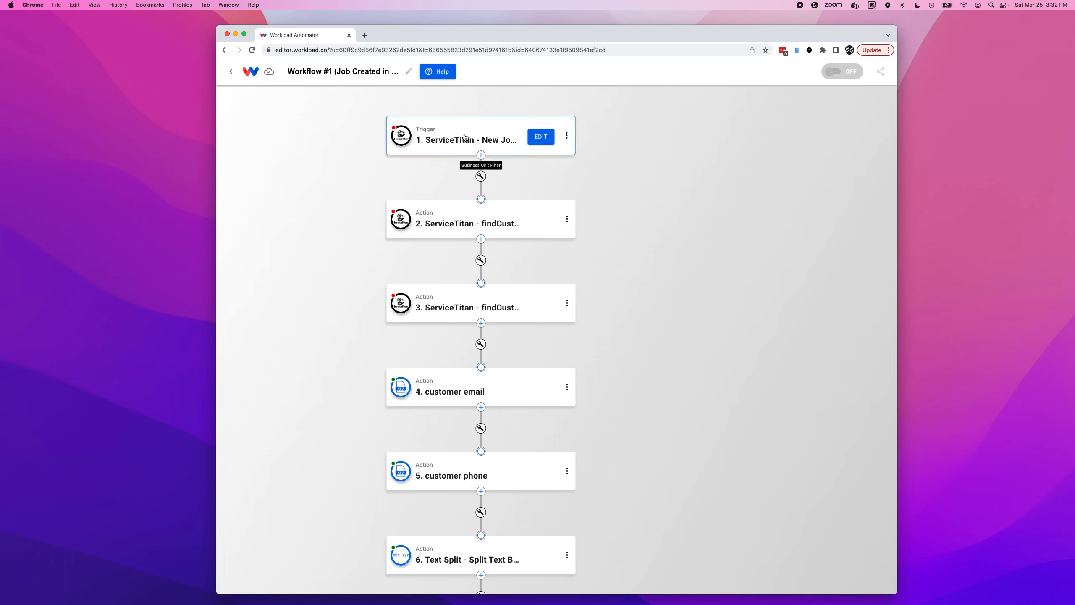
{"action": "left_click", "coordinate": [441, 140]}
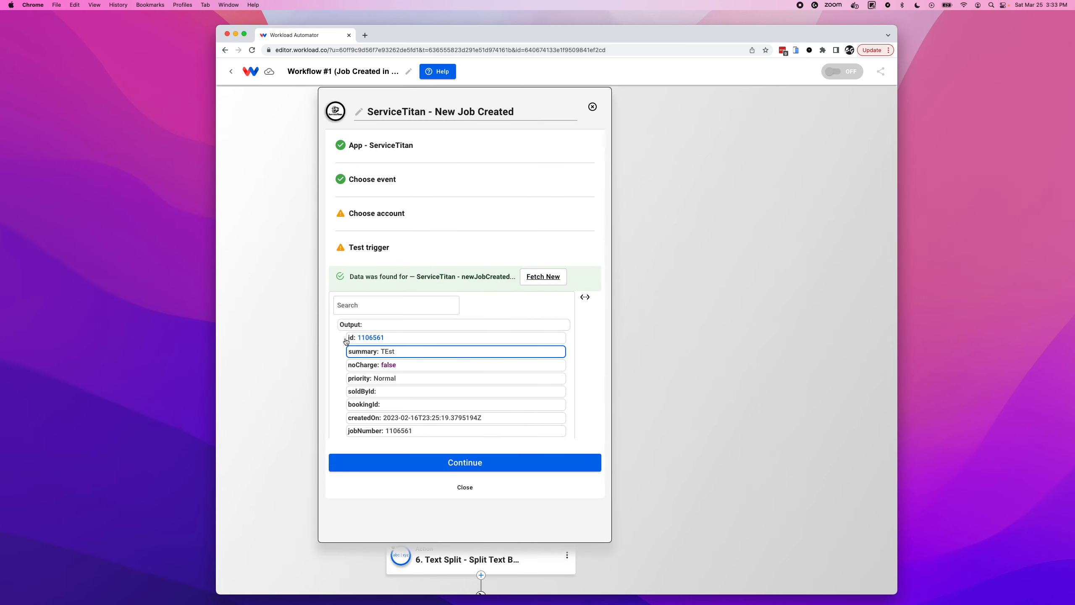
{"action": "scroll", "coordinate": [389, 408], "scroll_direction": "down", "scroll_amount": 15}
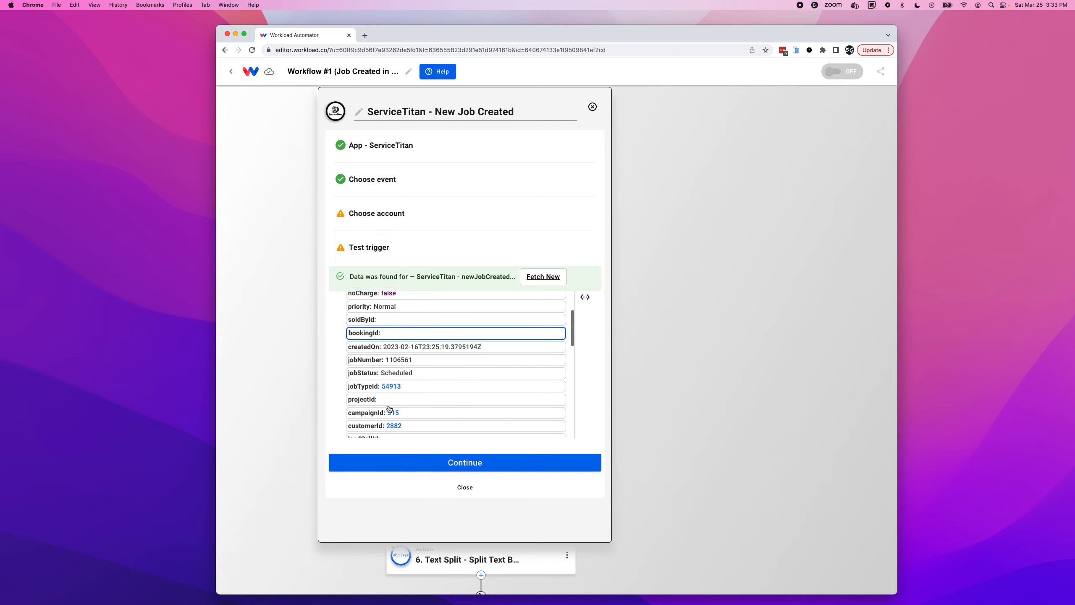
{"action": "scroll", "coordinate": [389, 408], "scroll_direction": "down", "scroll_amount": 15}
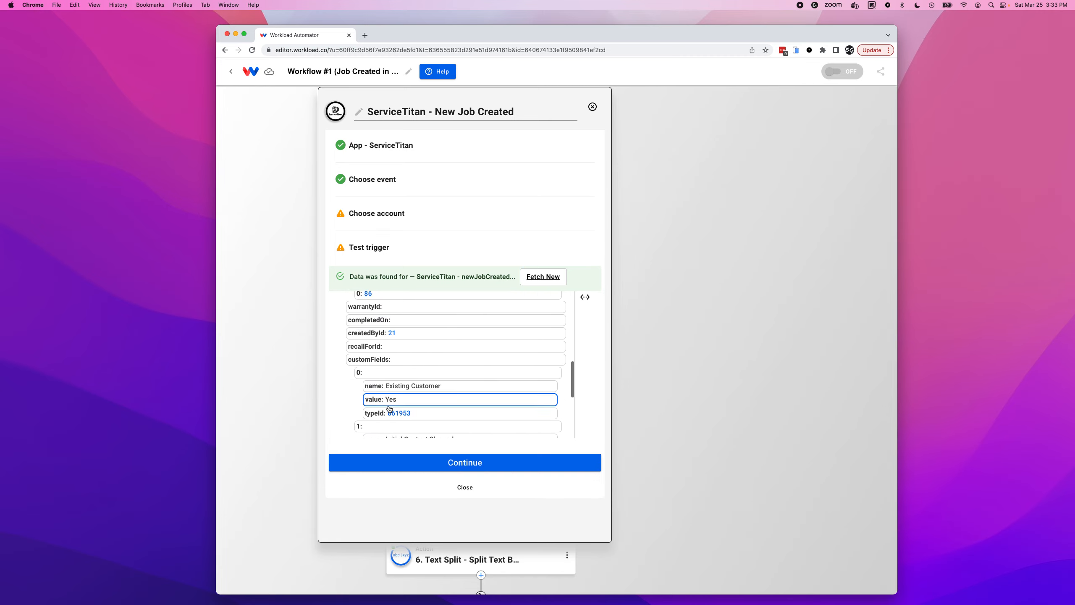
{"action": "scroll", "coordinate": [389, 408], "scroll_direction": "up", "scroll_amount": 20}
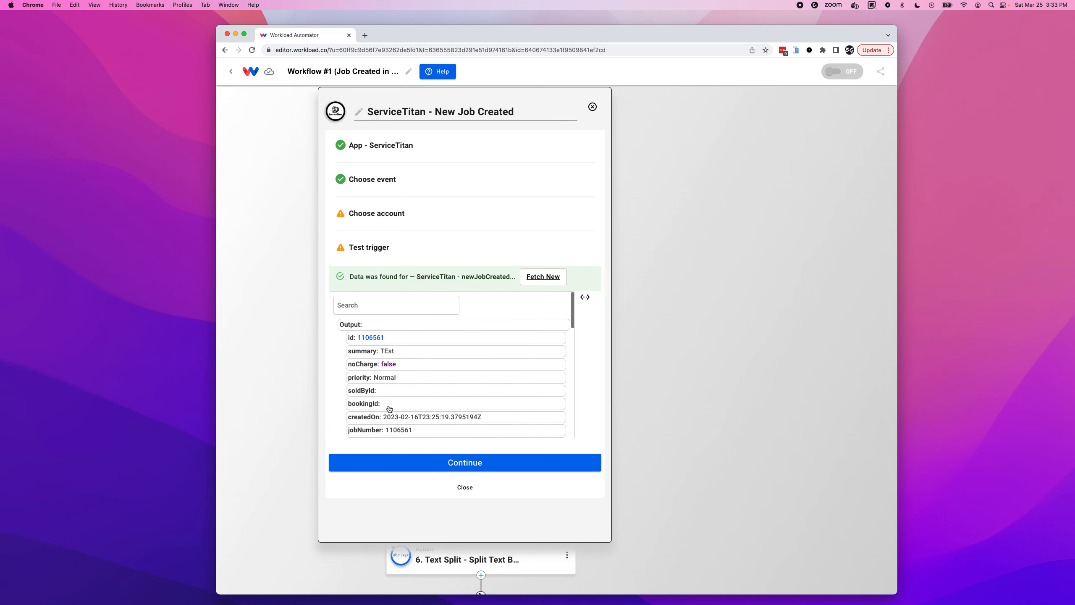
{"action": "left_click", "coordinate": [680, 288]}
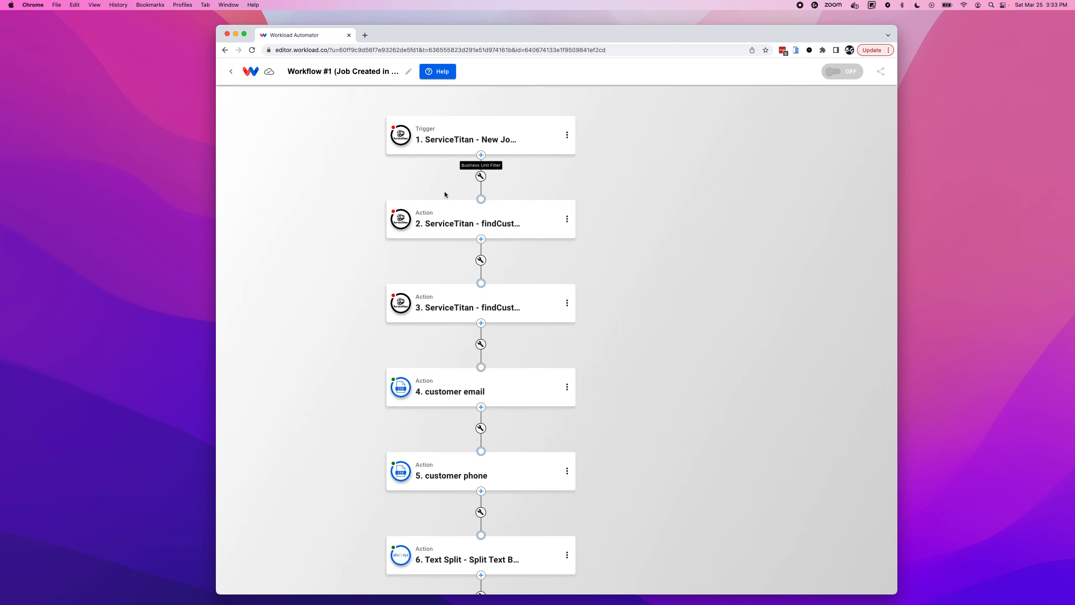
Inspect the Business Unit Filter conditions on the link between the trigger and the first action
{"action": "left_click", "coordinate": [480, 178]}
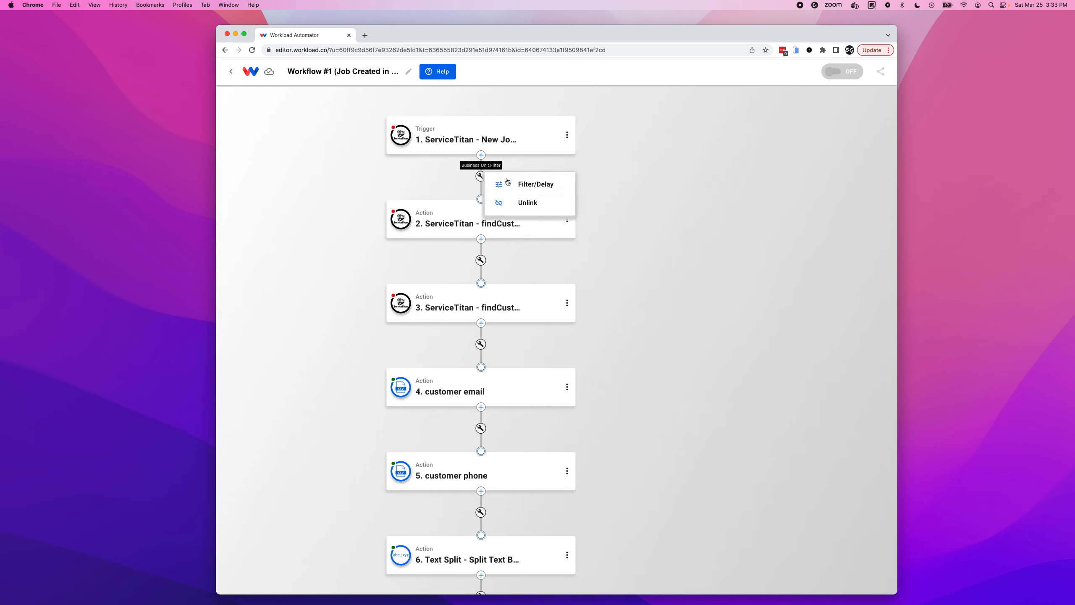
{"action": "left_click", "coordinate": [525, 185]}
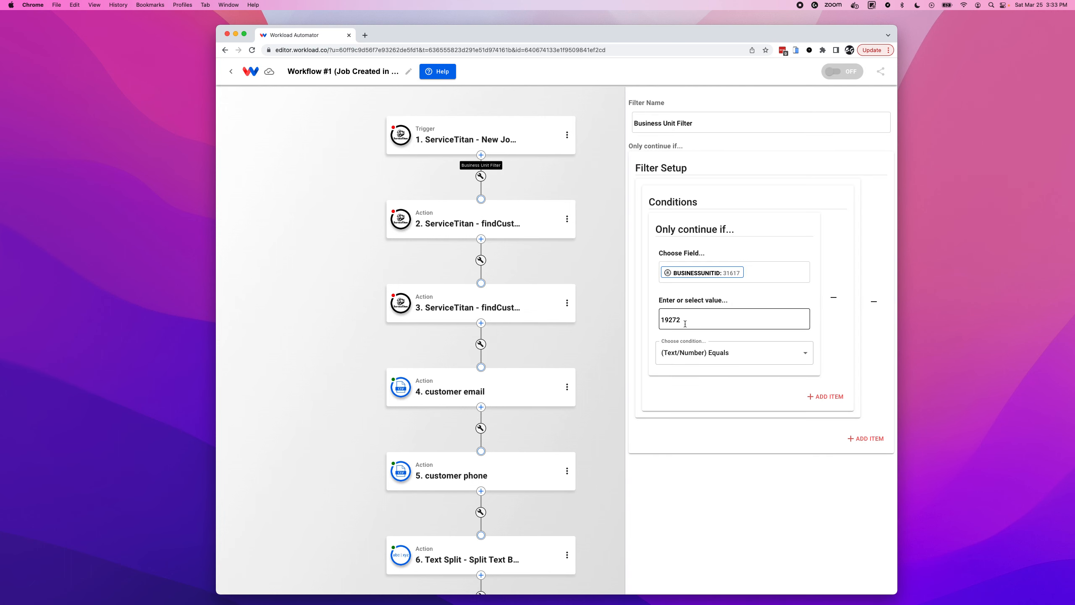
{"action": "left_click", "coordinate": [609, 323]}
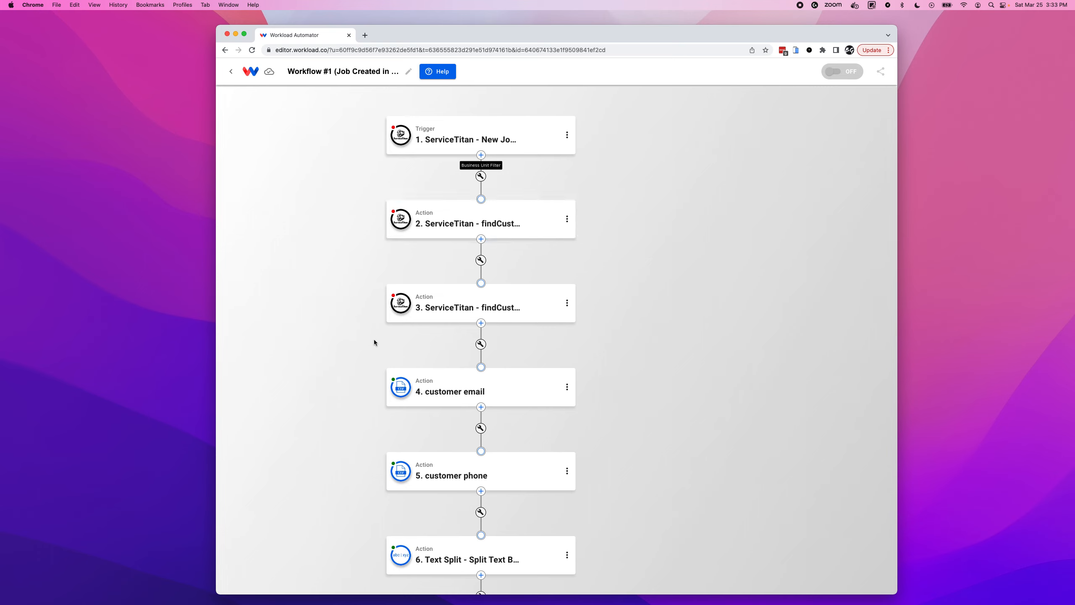
Open step 7 of the workflow and set its PEP Cloud action to Create Client
{"action": "mouse_move", "coordinate": [440, 238]}
{"action": "scroll", "coordinate": [348, 416], "scroll_direction": "down", "scroll_amount": 5}
{"action": "left_click_drag", "start_coordinate": [347, 399], "coordinate": [348, 288]}
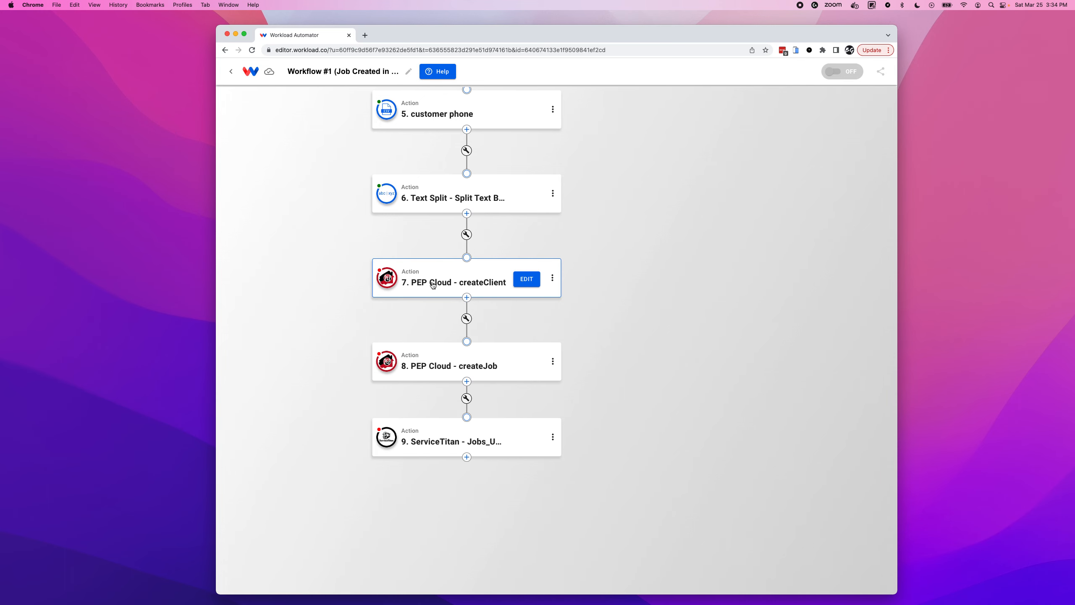
{"action": "left_click", "coordinate": [416, 285]}
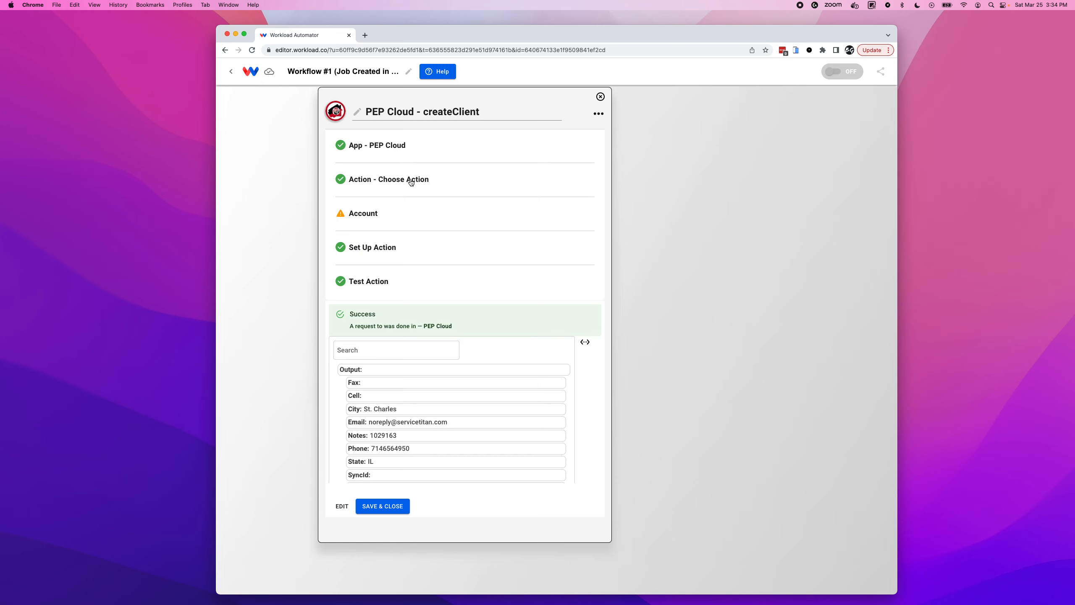
{"action": "left_click", "coordinate": [364, 149]}
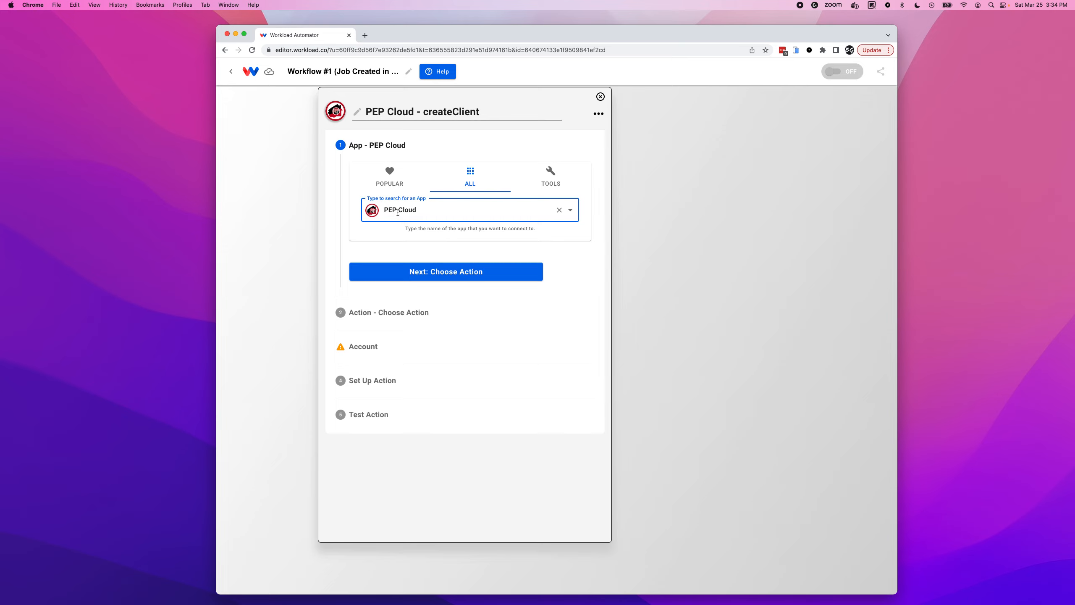
{"action": "left_click", "coordinate": [406, 311]}
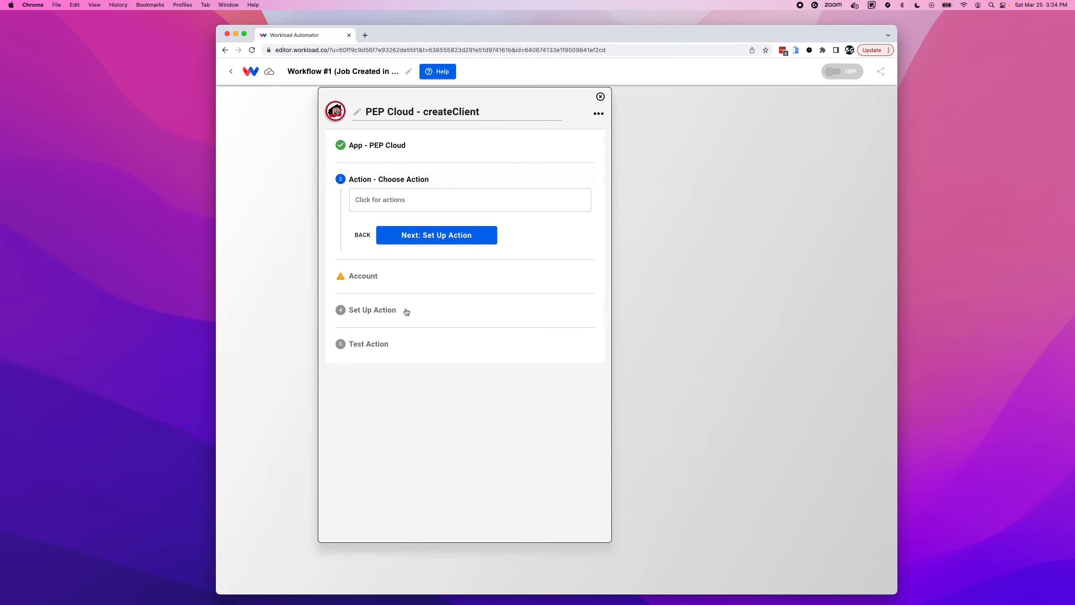
{"action": "left_click", "coordinate": [385, 200]}
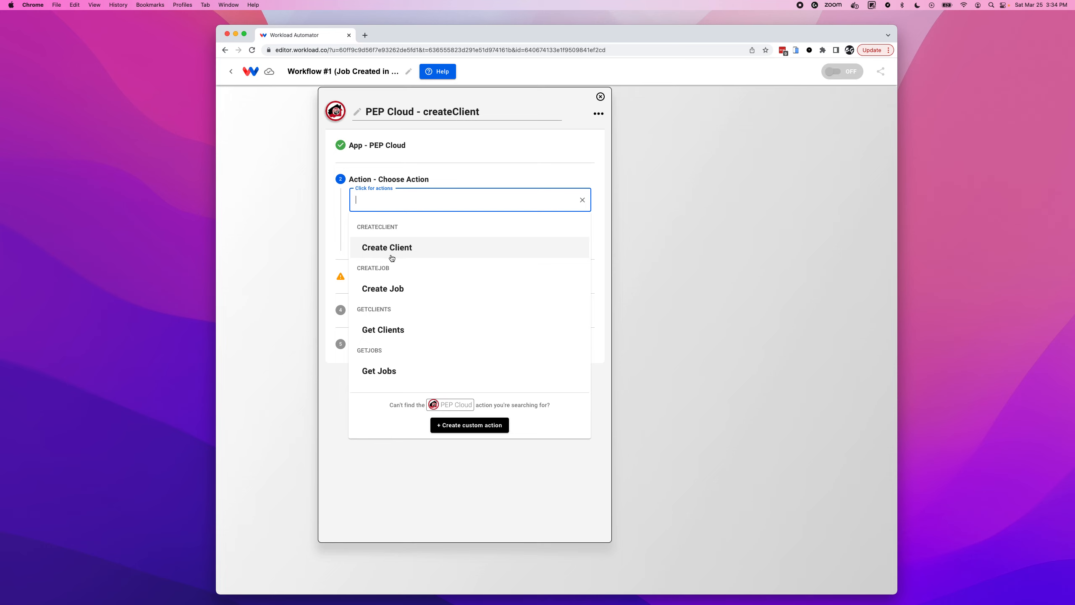
{"action": "left_click", "coordinate": [391, 250]}
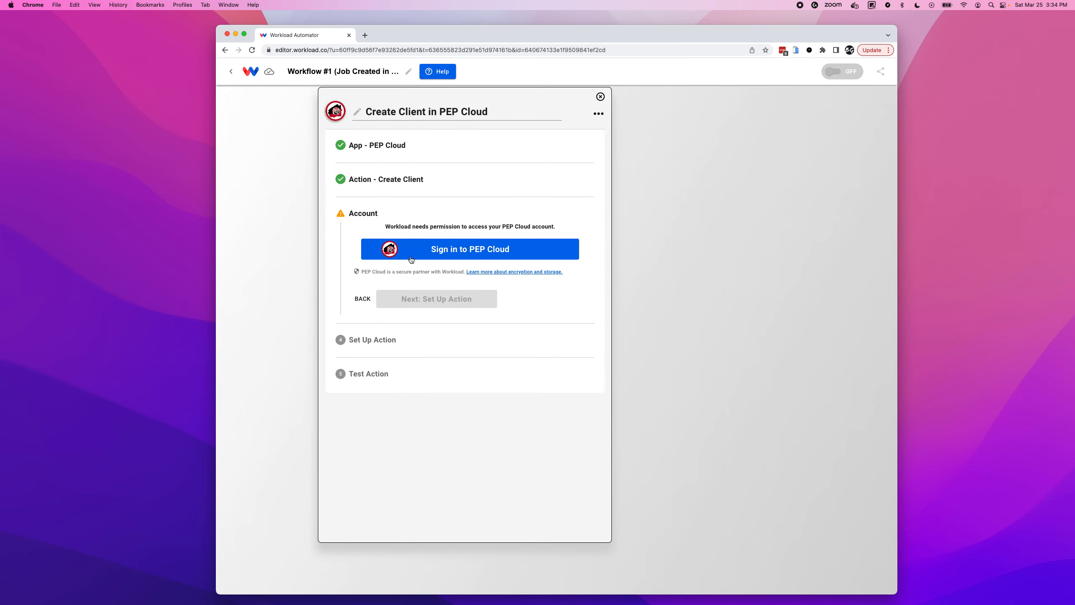
Start the PEP Cloud sign-in and open the Set Up Action client field mappings
{"action": "left_click", "coordinate": [434, 253]}
{"action": "left_click", "coordinate": [390, 347]}
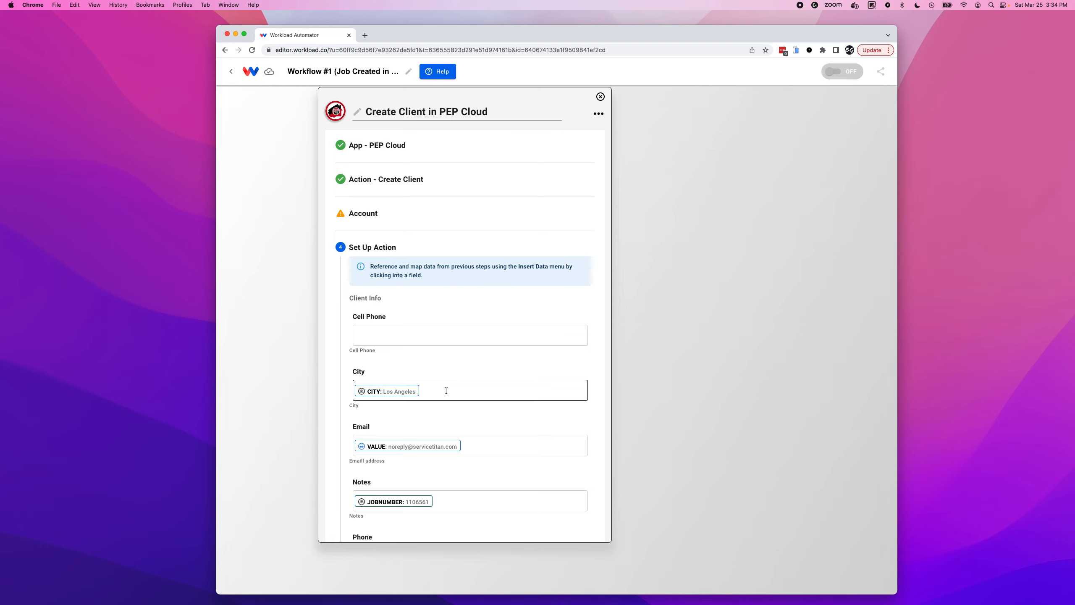
{"action": "scroll", "coordinate": [476, 426], "scroll_direction": "down", "scroll_amount": 3}
{"action": "scroll", "coordinate": [476, 426], "scroll_direction": "down", "scroll_amount": 2}
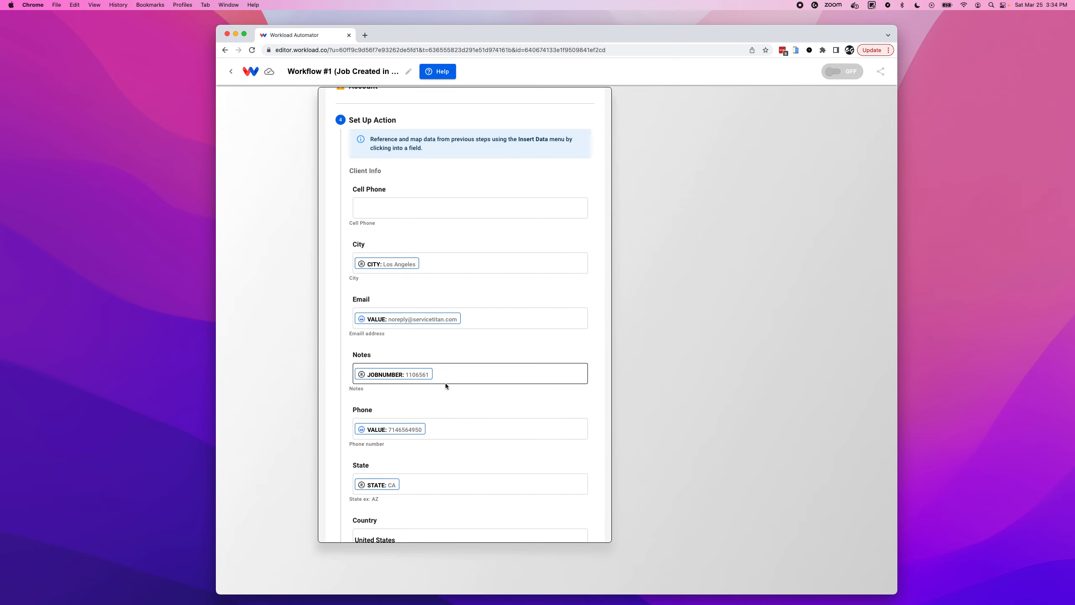
{"action": "scroll", "coordinate": [516, 401], "scroll_direction": "down", "scroll_amount": 4}
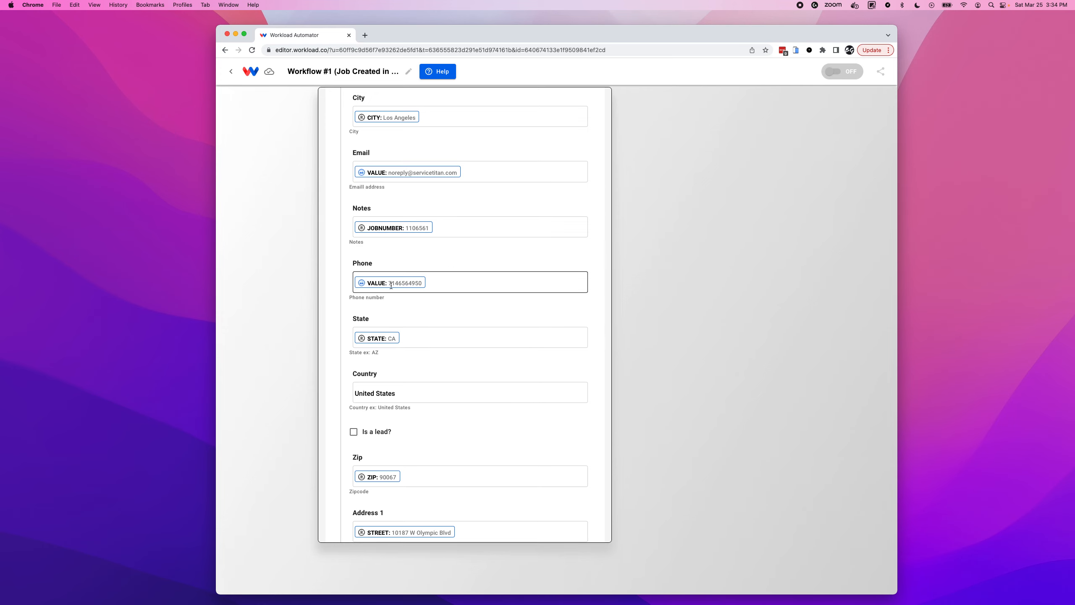
Browse the insertable data from earlier steps for the Phone and Zip fields
{"action": "left_click", "coordinate": [440, 279]}
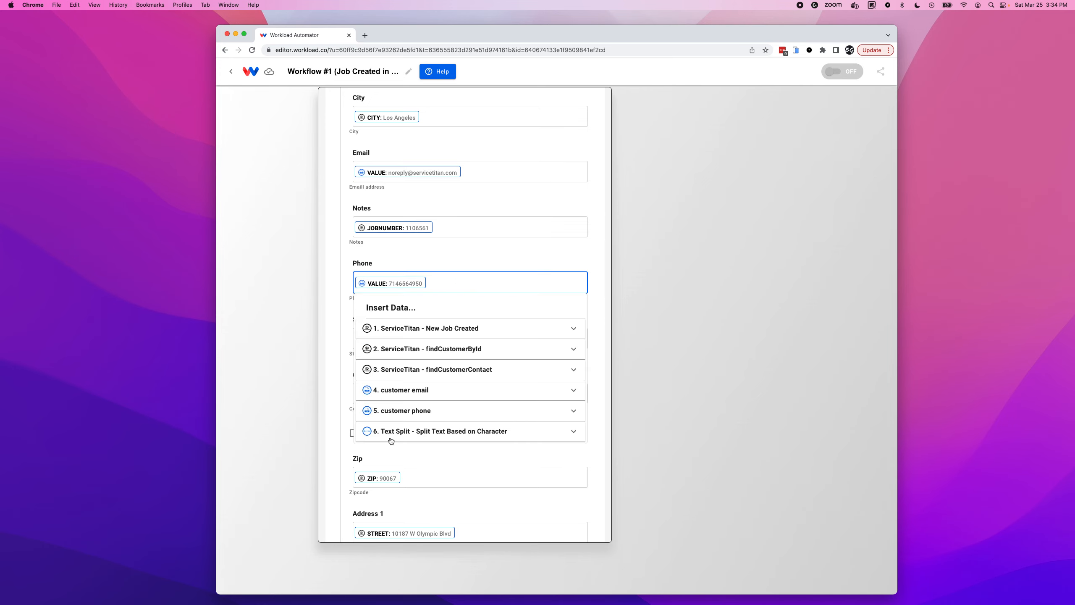
{"action": "left_click", "coordinate": [426, 412]}
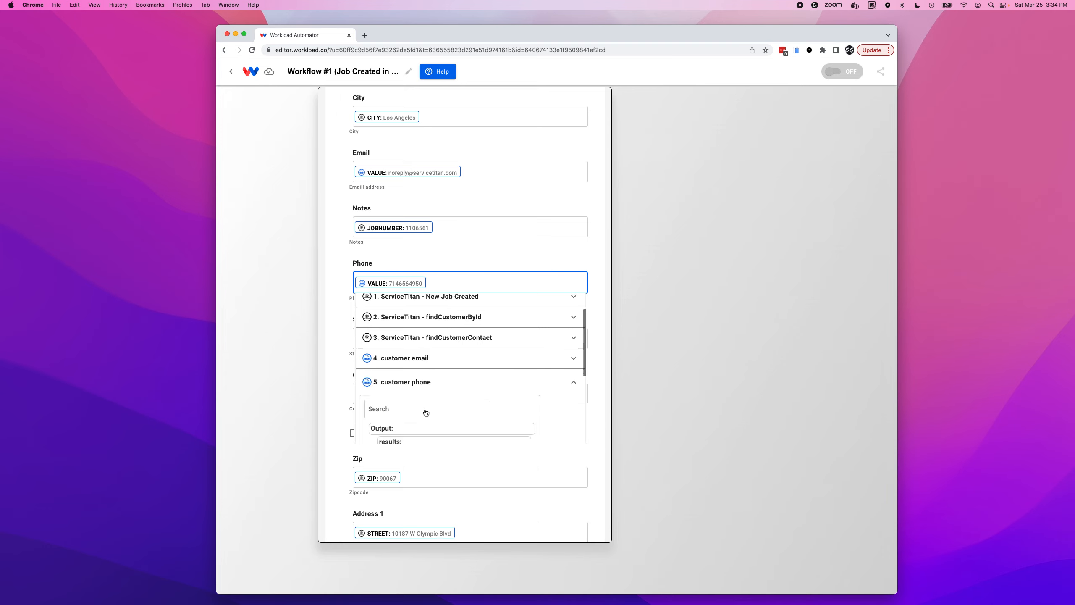
{"action": "scroll", "coordinate": [426, 412], "scroll_direction": "down", "scroll_amount": 5}
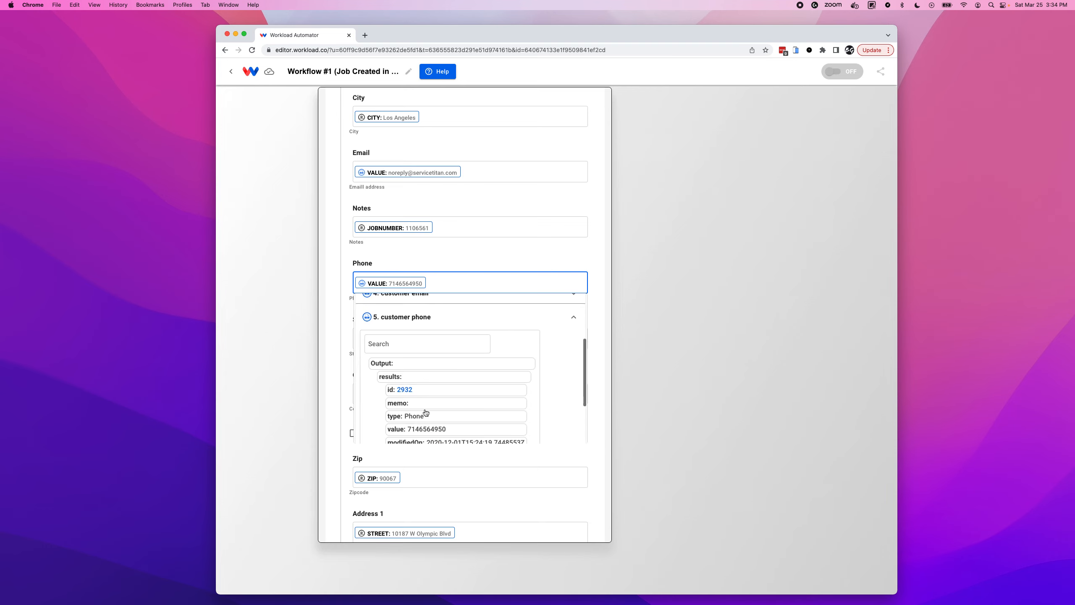
{"action": "left_click", "coordinate": [327, 343]}
{"action": "scroll", "coordinate": [458, 449], "scroll_direction": "down", "scroll_amount": 5}
{"action": "left_click", "coordinate": [417, 358]}
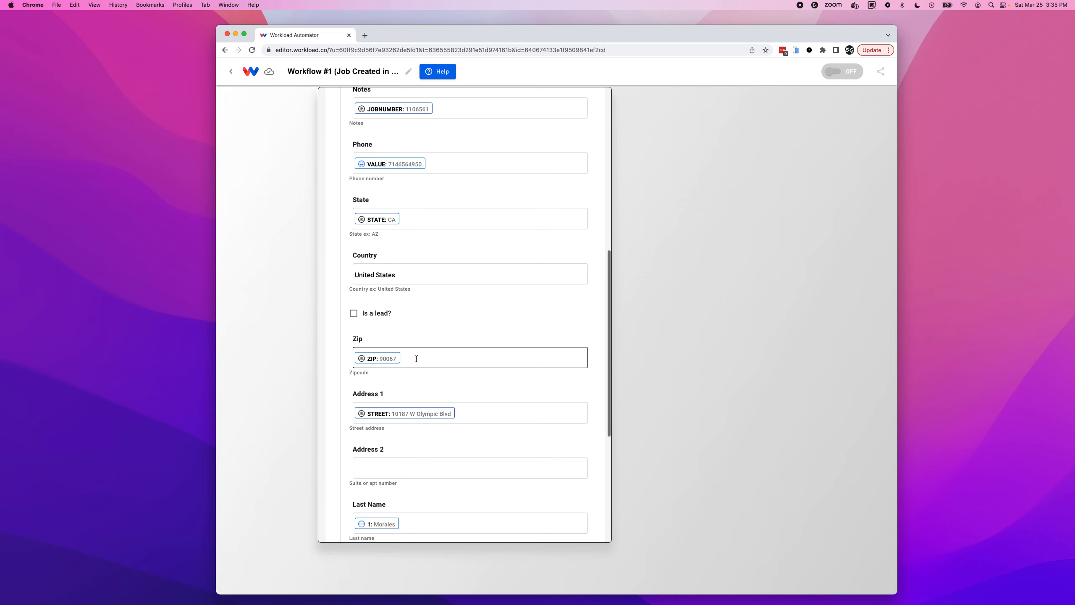
{"action": "left_click", "coordinate": [413, 404]}
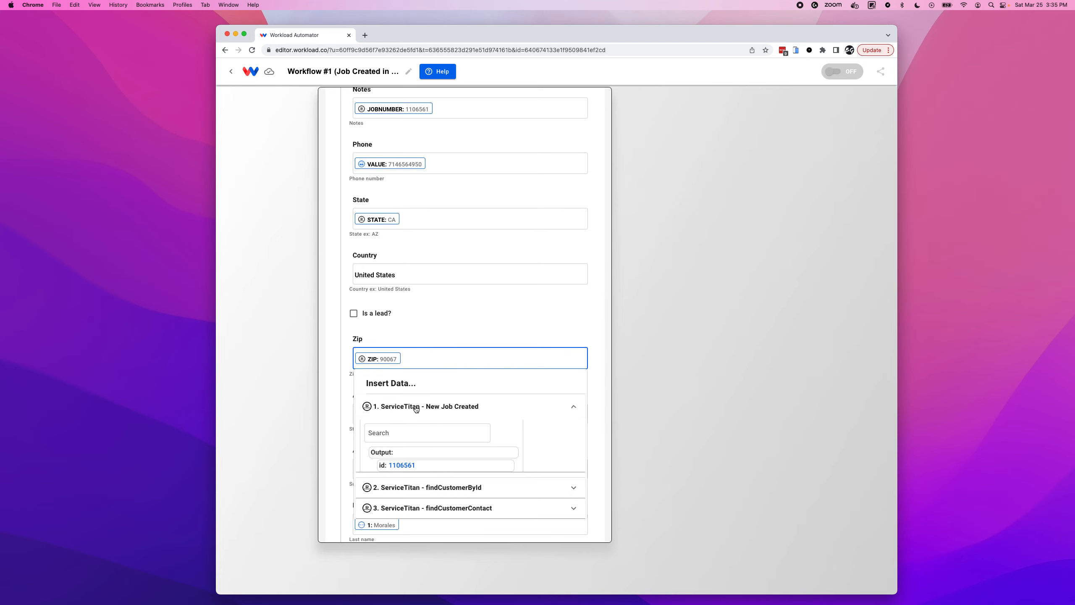
{"action": "left_click", "coordinate": [417, 405]}
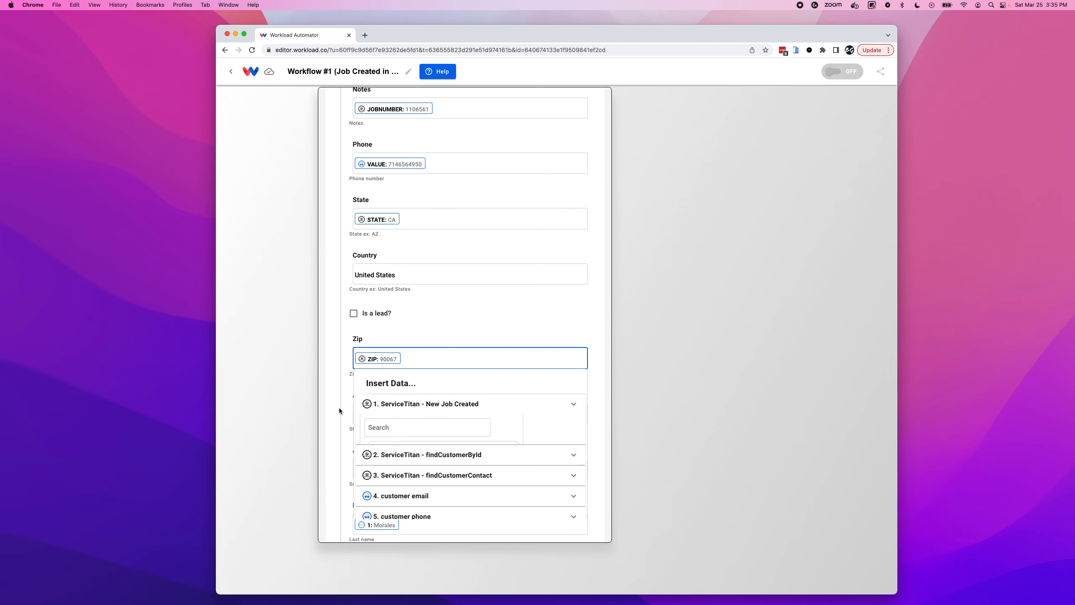
{"action": "left_click", "coordinate": [334, 411]}
Continue past the field setup to the Test Action stage and close the step editor
{"action": "scroll", "coordinate": [472, 408], "scroll_direction": "down", "scroll_amount": 5}
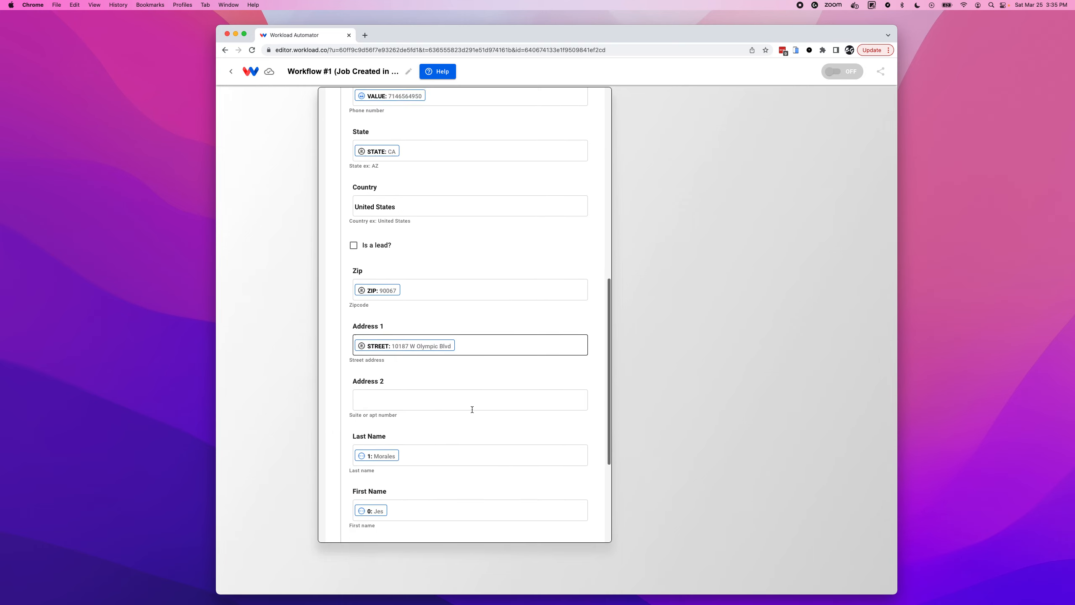
{"action": "scroll", "coordinate": [472, 412], "scroll_direction": "down", "scroll_amount": 2}
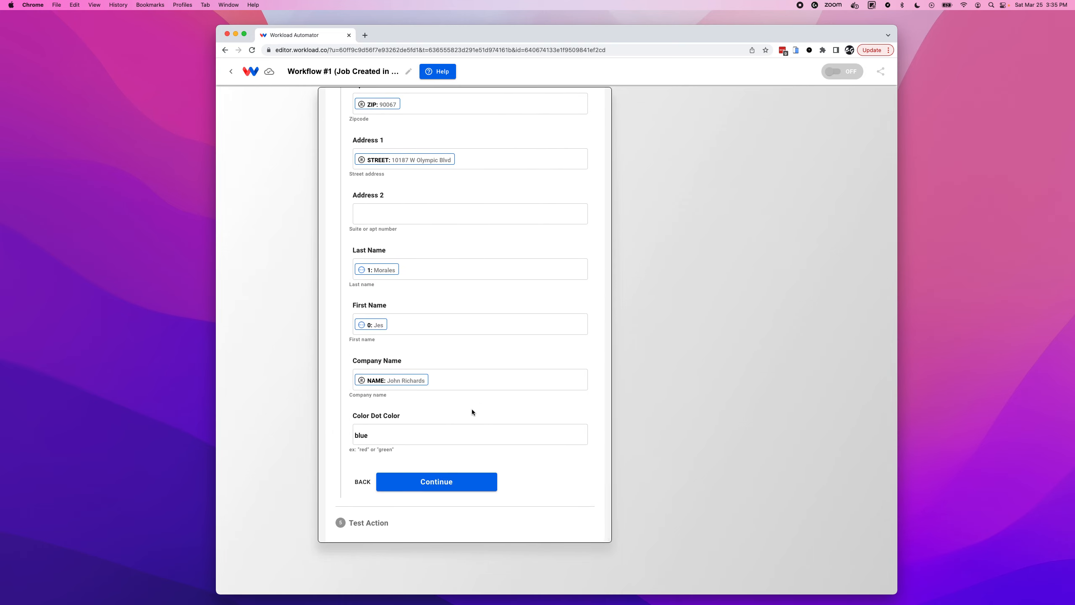
{"action": "left_click", "coordinate": [434, 487]}
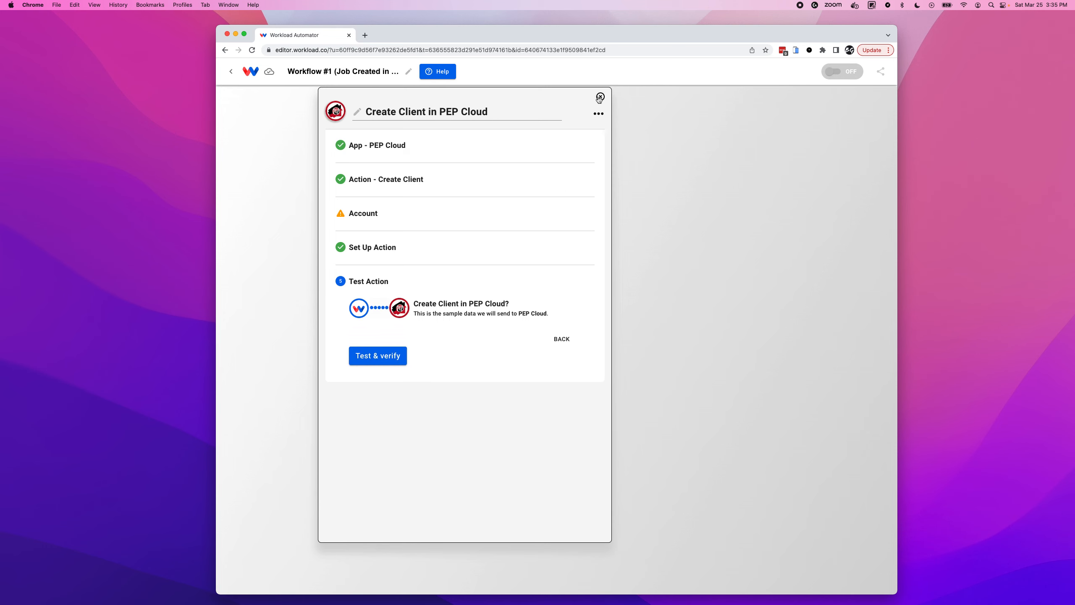
{"action": "left_click", "coordinate": [599, 98]}
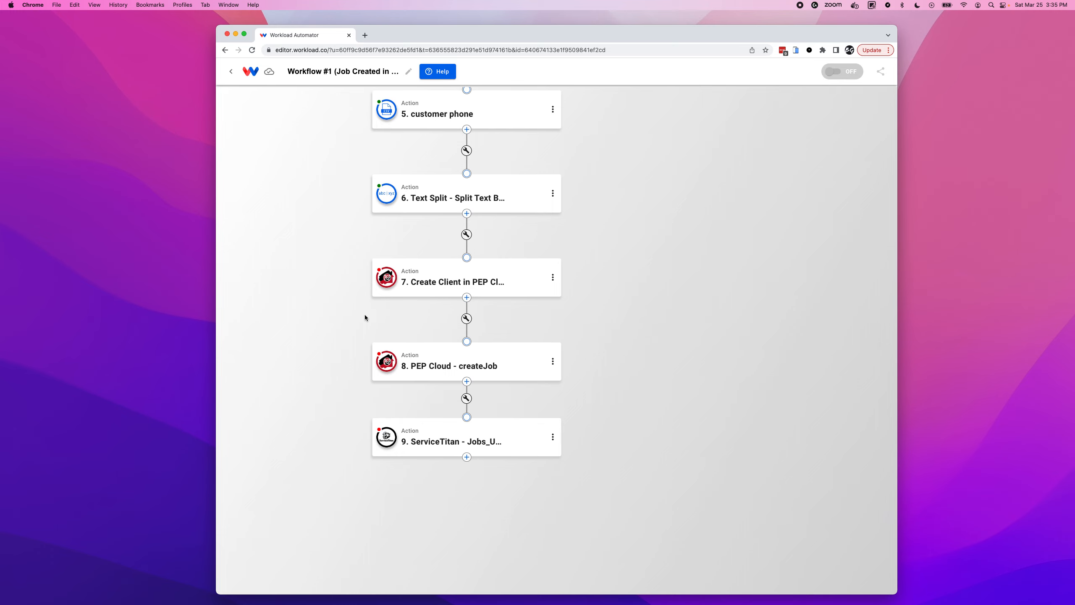
Open step 8, PEP Cloud createJob, review its Set Up Action field mappings, and continue to the Test Action stage
{"action": "mouse_move", "coordinate": [431, 281]}
{"action": "mouse_move", "coordinate": [425, 374]}
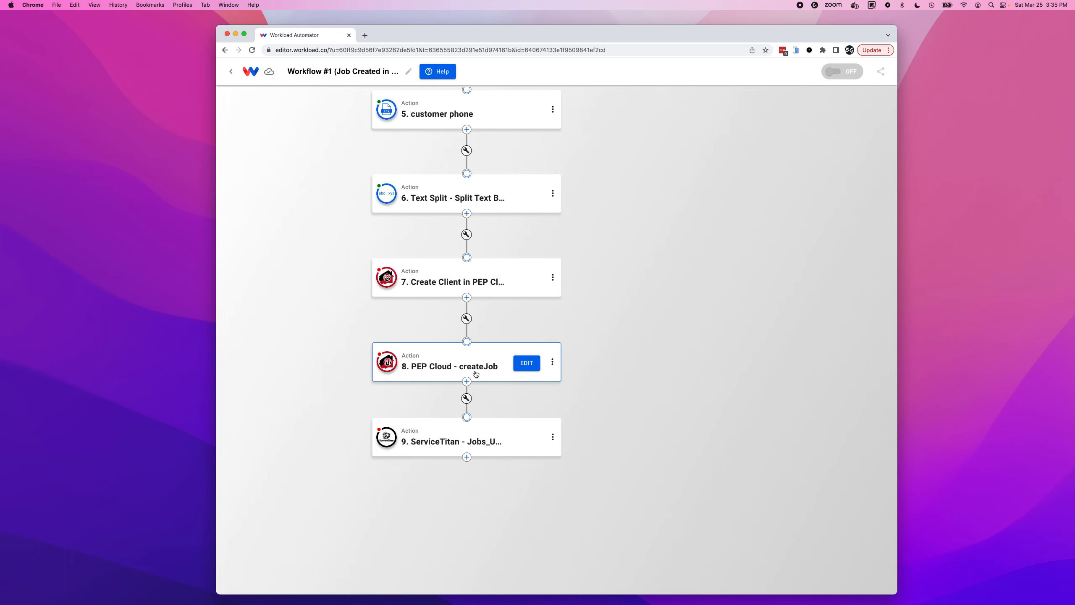
{"action": "left_click", "coordinate": [425, 372]}
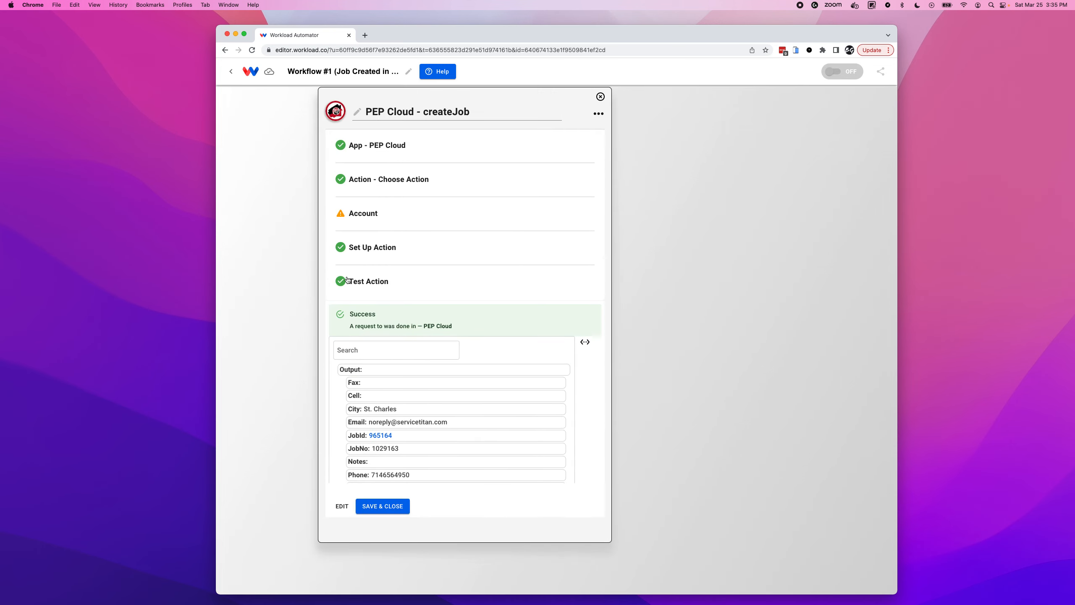
{"action": "left_click", "coordinate": [379, 248]}
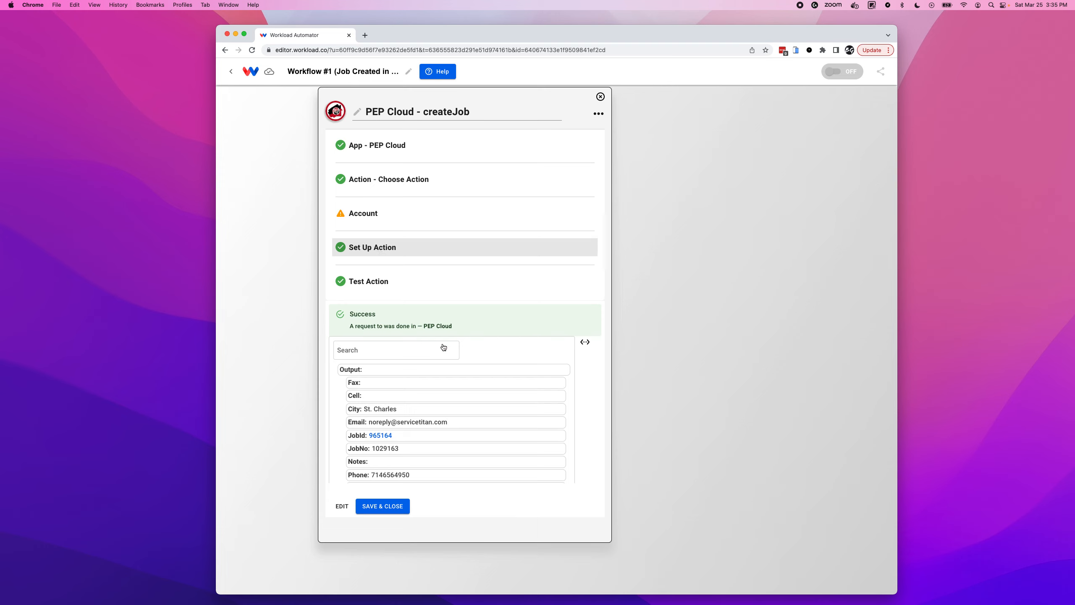
{"action": "scroll", "coordinate": [504, 416], "scroll_direction": "down", "scroll_amount": 5}
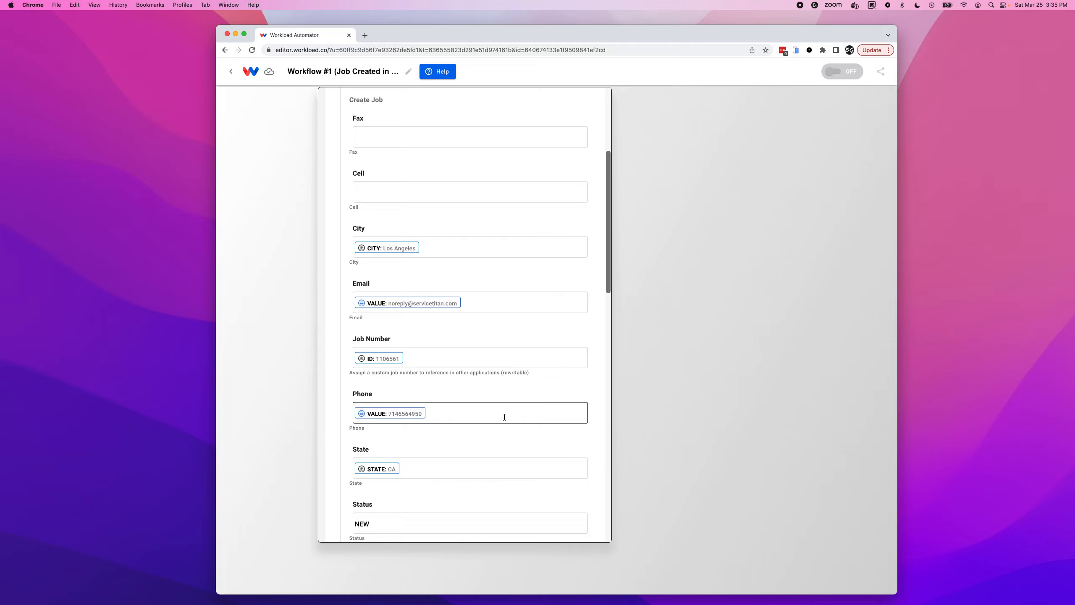
{"action": "scroll", "coordinate": [504, 417], "scroll_direction": "down", "scroll_amount": 15}
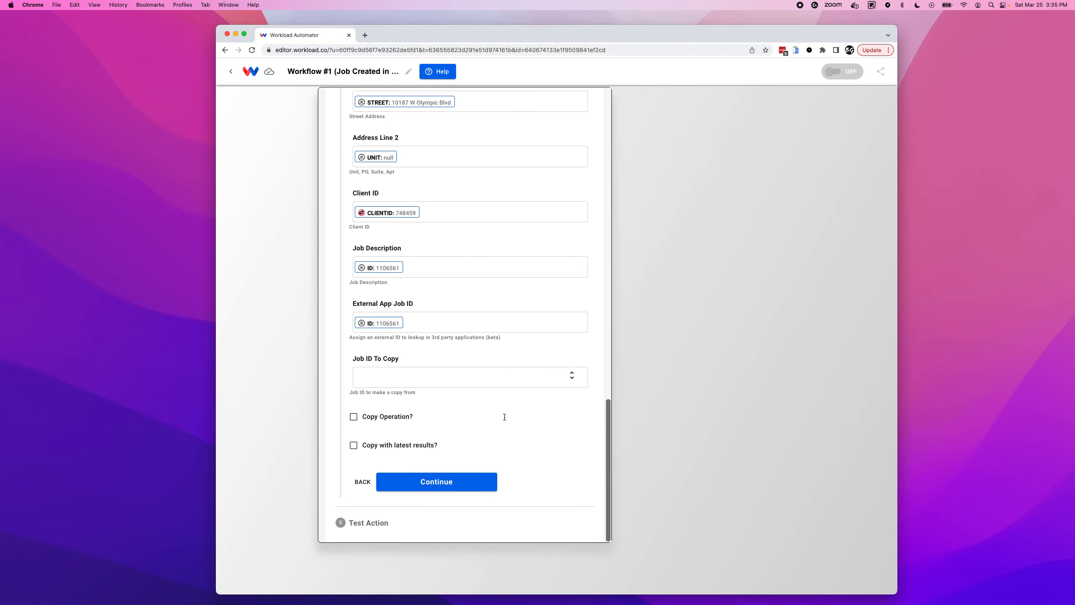
{"action": "scroll", "coordinate": [504, 417], "scroll_direction": "up", "scroll_amount": 15}
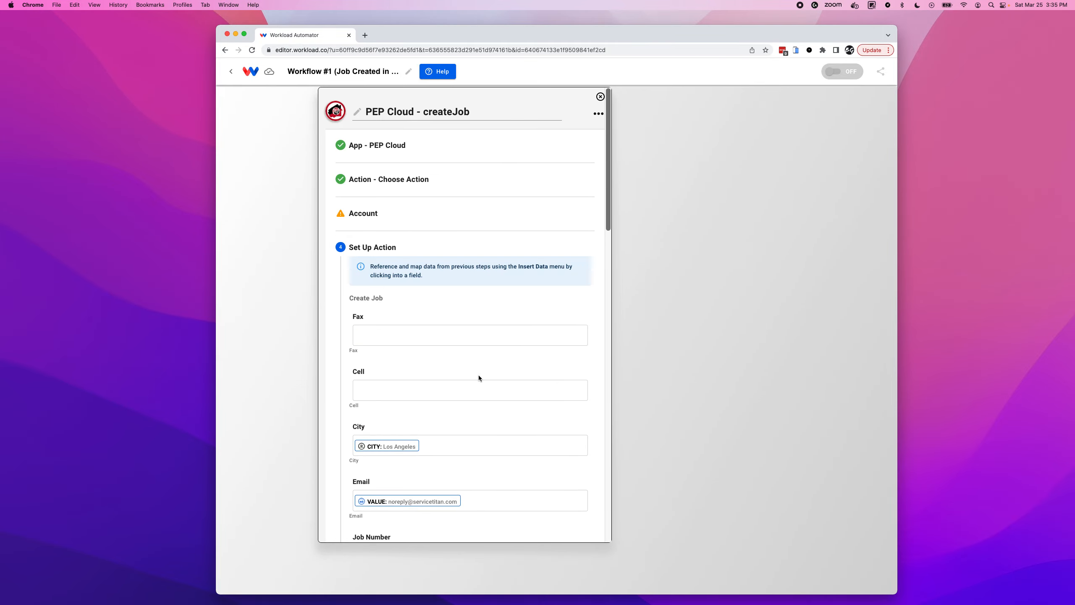
{"action": "scroll", "coordinate": [488, 407], "scroll_direction": "down", "scroll_amount": 15}
{"action": "left_click", "coordinate": [434, 490]}
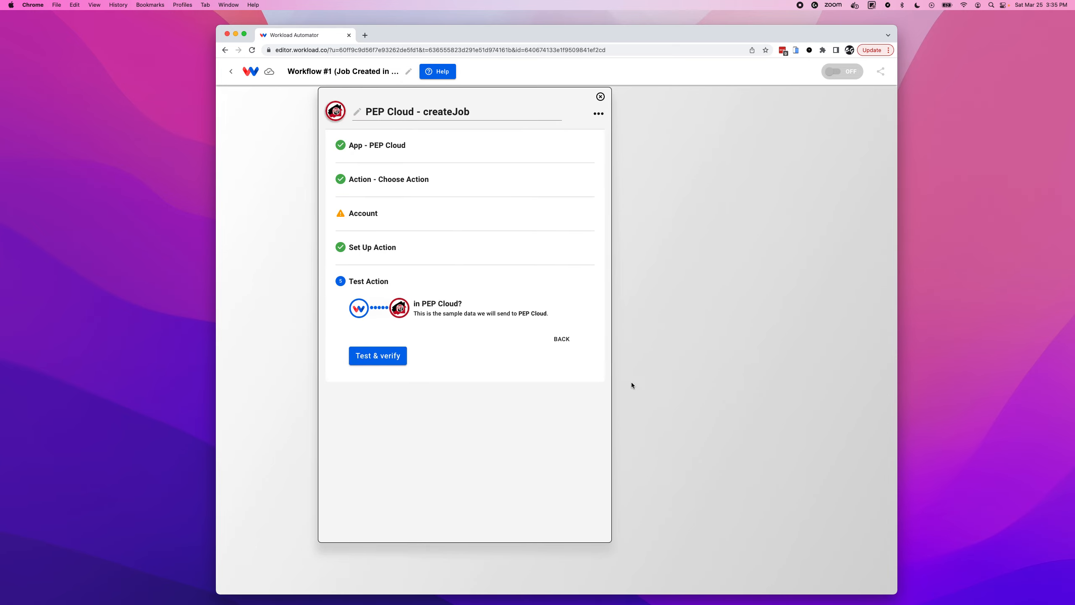
{"action": "left_click", "coordinate": [729, 381]}
Open step 9, ServiceTitan Jobs_Update, and review its Set Up Action fields including the External Data JobID mapping
{"action": "left_click", "coordinate": [427, 444]}
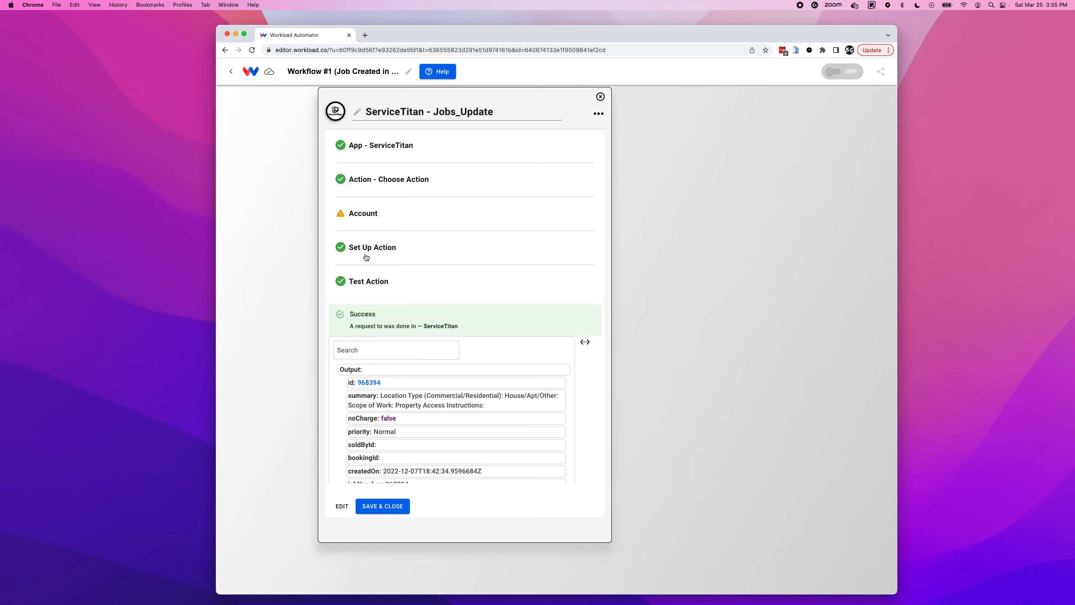
{"action": "left_click", "coordinate": [369, 282]}
{"action": "left_click", "coordinate": [431, 248]}
{"action": "scroll", "coordinate": [501, 412], "scroll_direction": "down", "scroll_amount": 3}
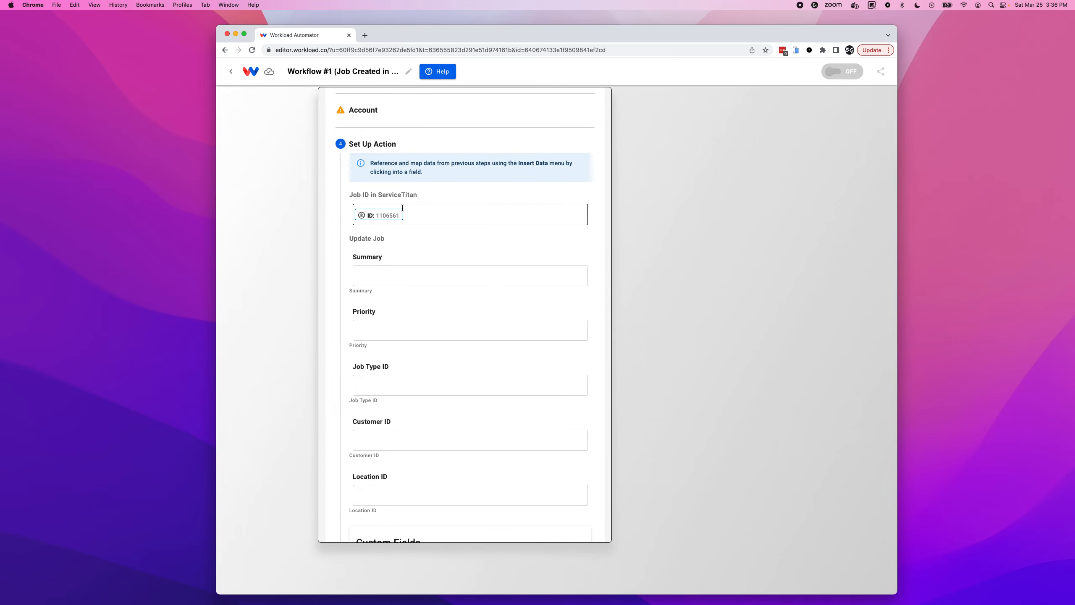
{"action": "scroll", "coordinate": [452, 316], "scroll_direction": "down", "scroll_amount": 12}
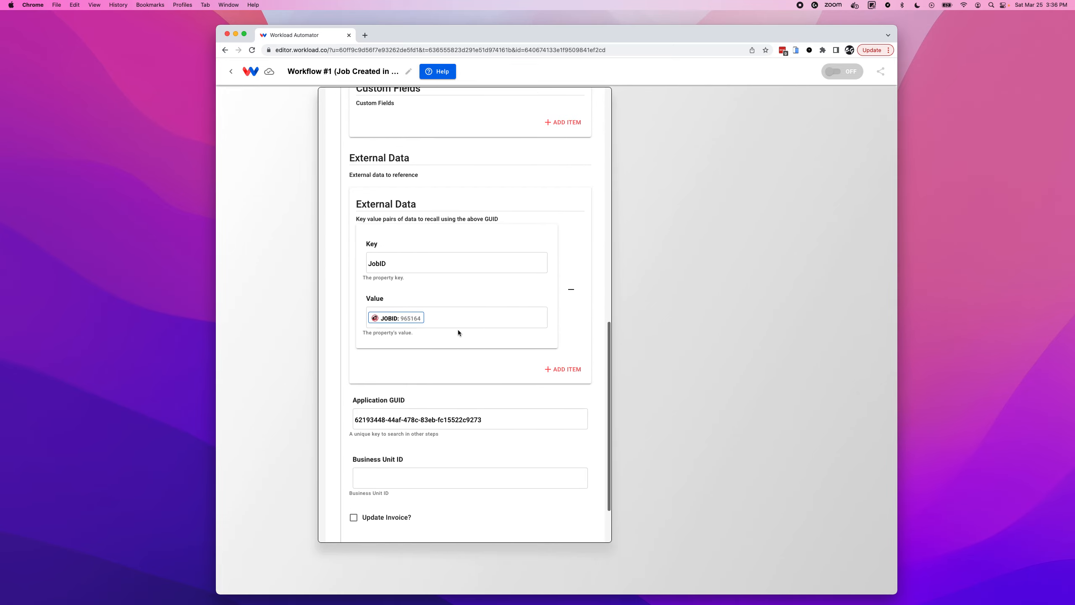
{"action": "scroll", "coordinate": [468, 347], "scroll_direction": "up", "scroll_amount": 2}
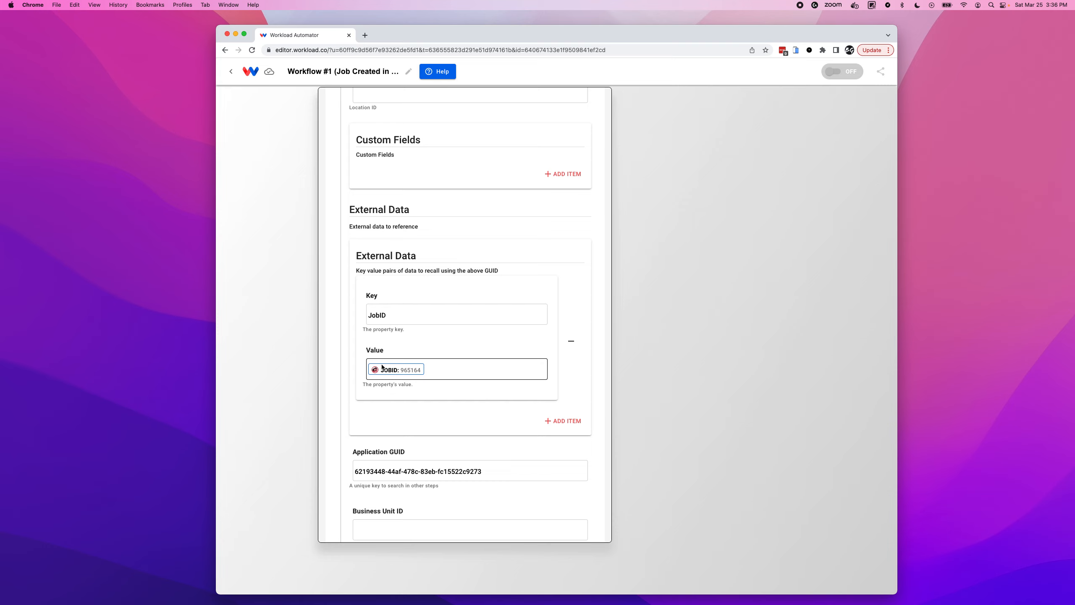
{"action": "left_click", "coordinate": [295, 406]}
Return to the workflows list and open Workflow #2 (eBid Created)
{"action": "left_click_drag", "start_coordinate": [329, 370], "coordinate": [359, 474]}
{"action": "left_click_drag", "start_coordinate": [313, 307], "coordinate": [308, 388]}
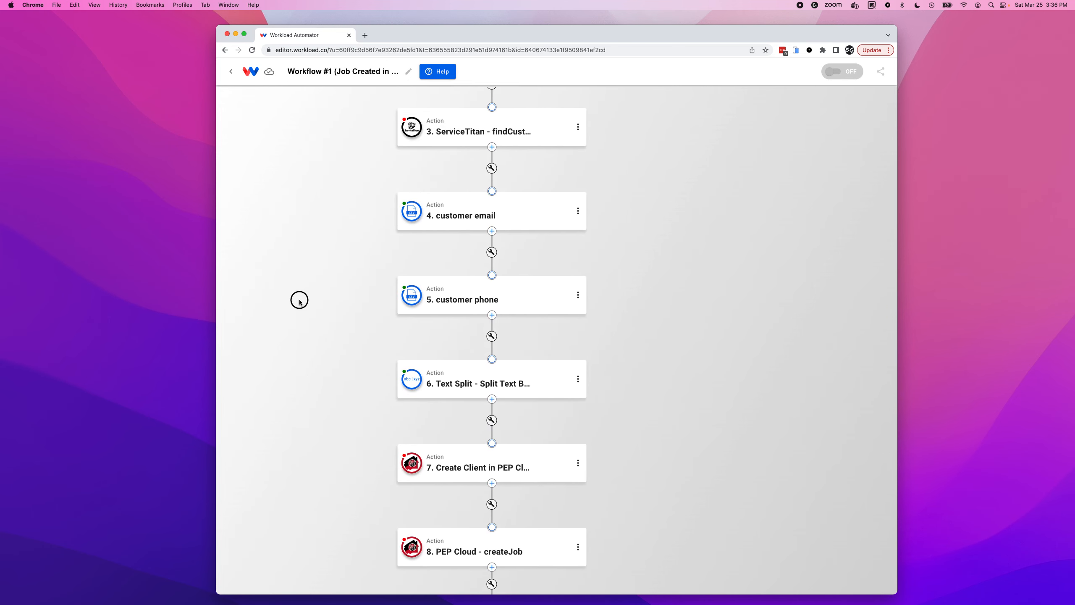
{"action": "left_click_drag", "start_coordinate": [297, 301], "coordinate": [290, 384]}
{"action": "left_click", "coordinate": [239, 71]}
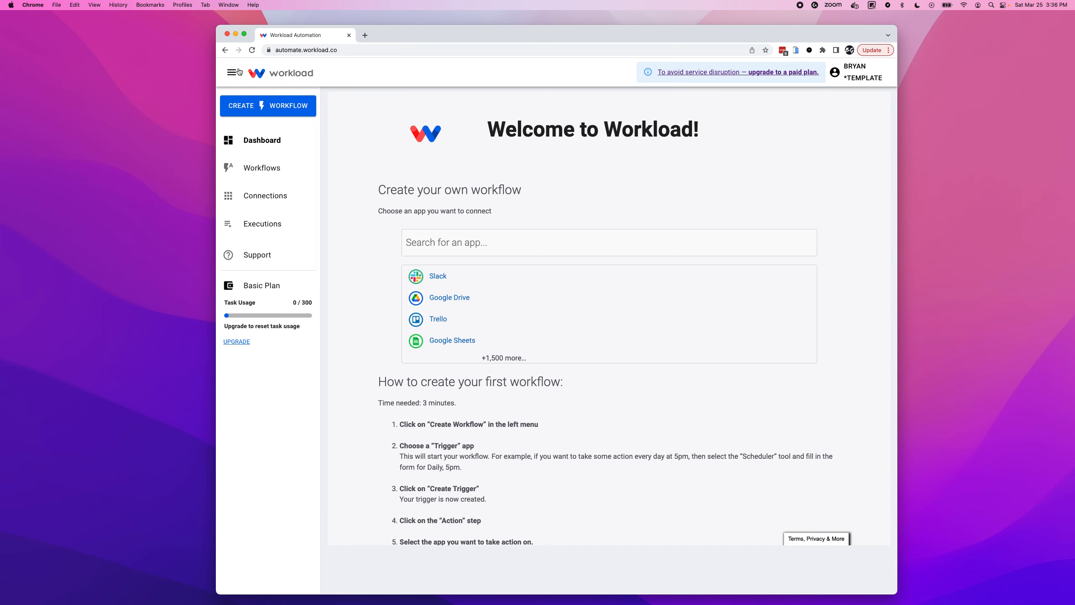
{"action": "left_click", "coordinate": [255, 166]}
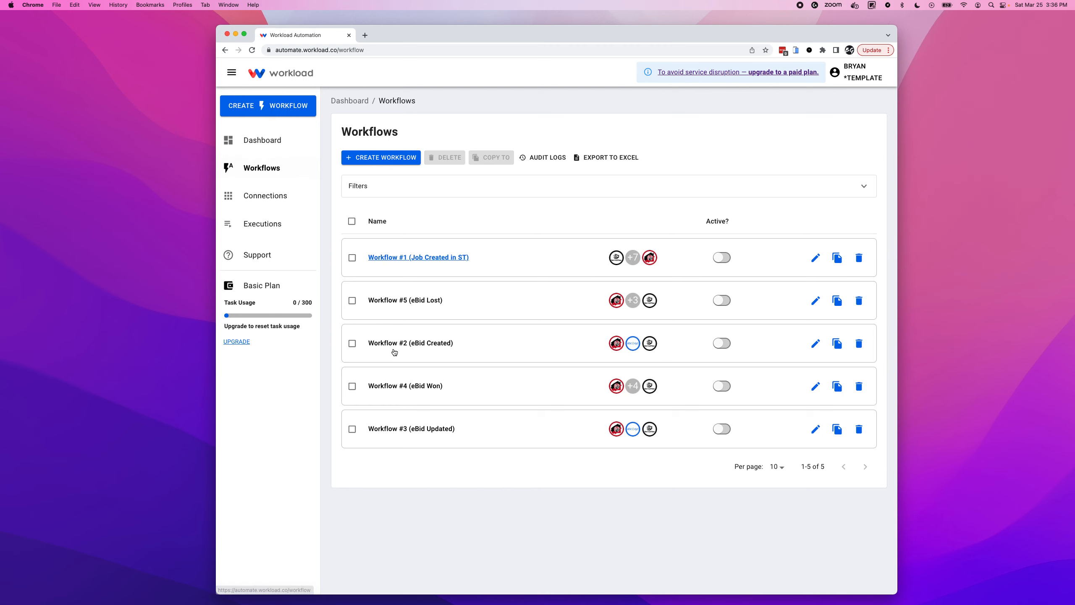
{"action": "left_click", "coordinate": [437, 343]}
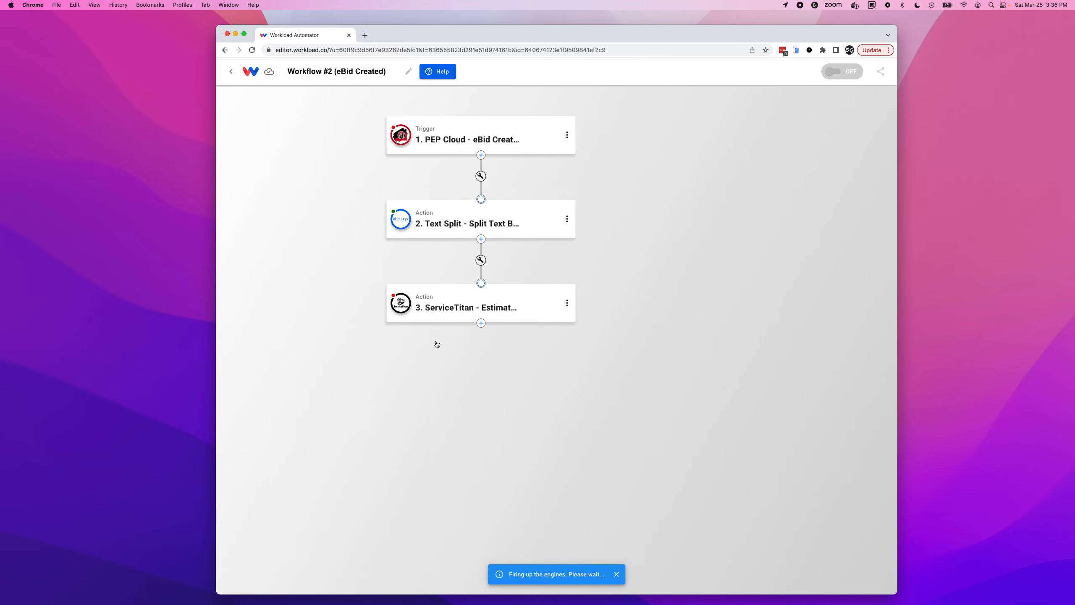
Open step 3, ServiceTitan Estimates_Create, and review its Set Up Action fields for name, items, job ID and summary
{"action": "mouse_move", "coordinate": [520, 140]}
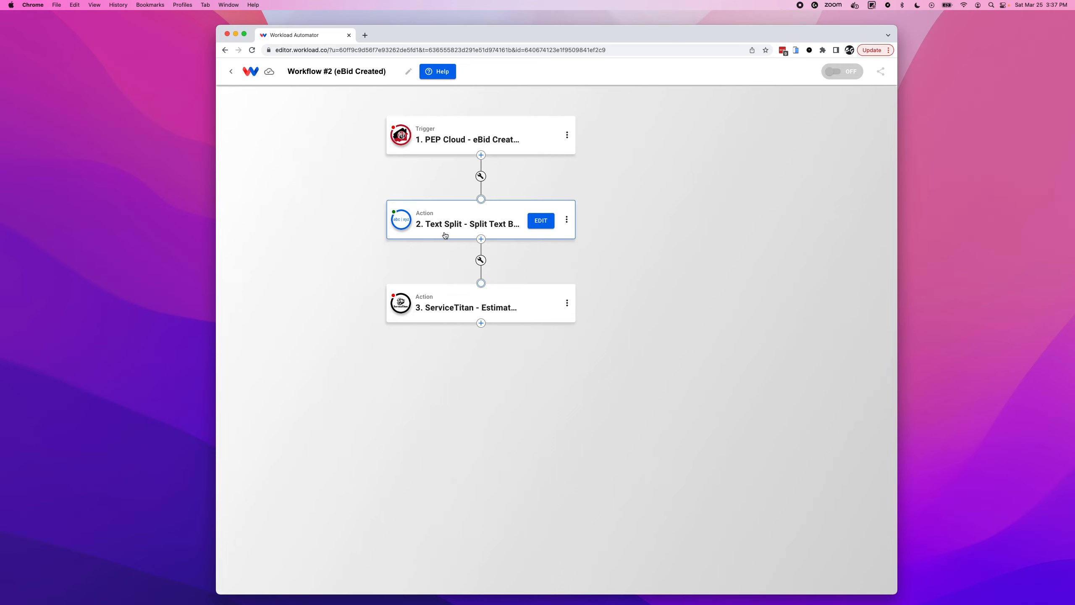
{"action": "left_click", "coordinate": [445, 310]}
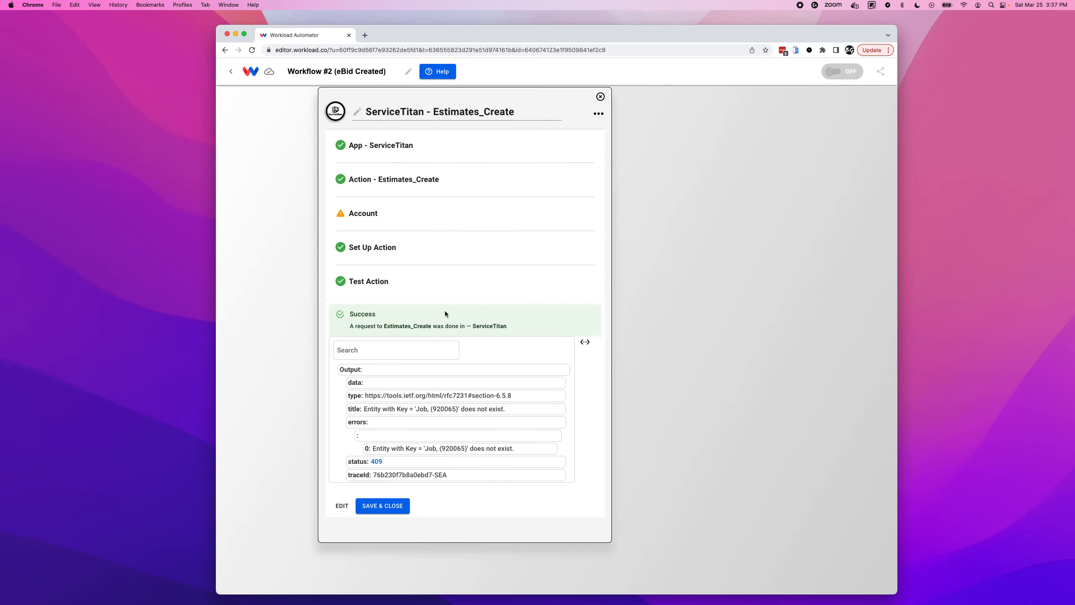
{"action": "left_click", "coordinate": [372, 250]}
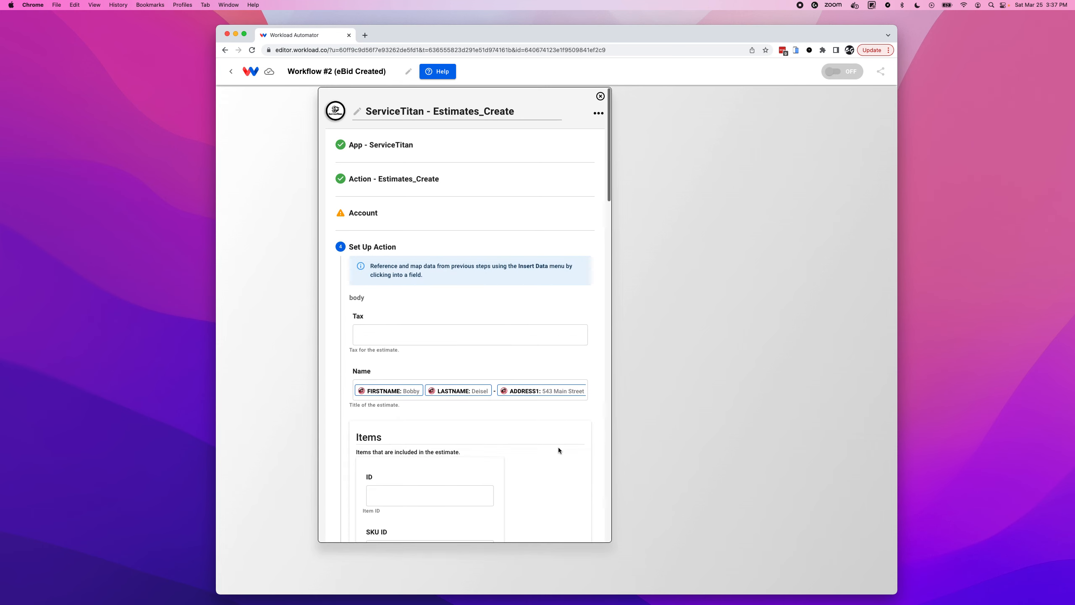
{"action": "scroll", "coordinate": [542, 445], "scroll_direction": "down", "scroll_amount": 3}
{"action": "scroll", "coordinate": [527, 444], "scroll_direction": "down", "scroll_amount": 5}
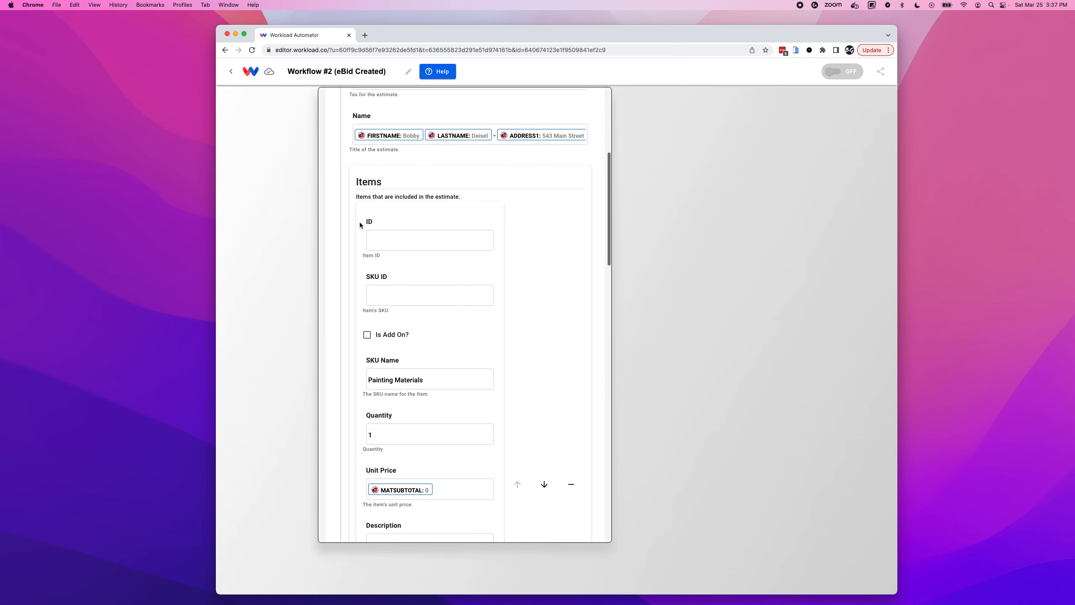
{"action": "scroll", "coordinate": [536, 370], "scroll_direction": "down", "scroll_amount": 10}
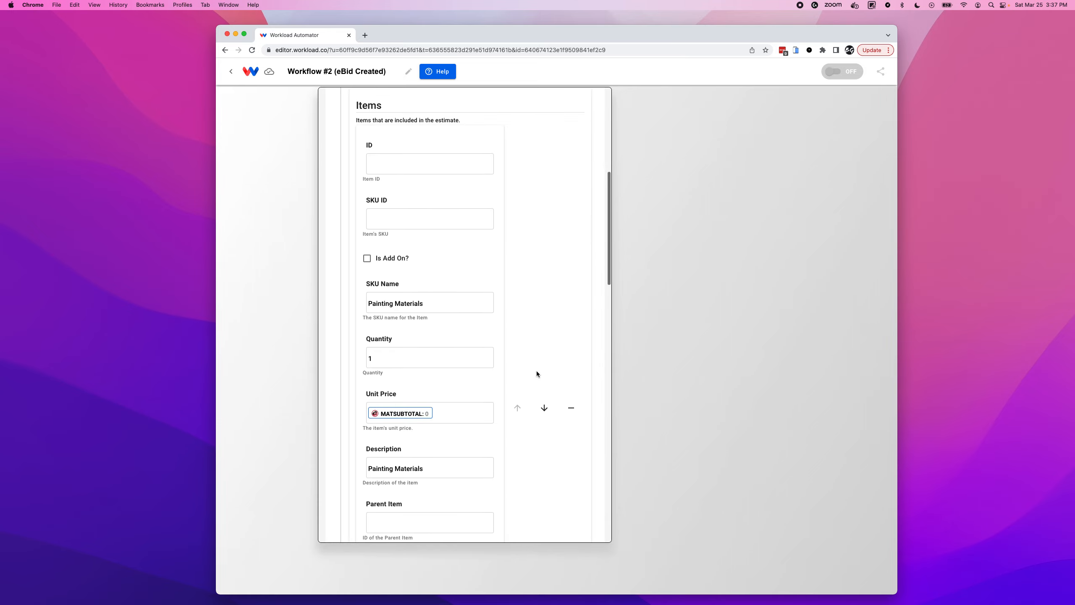
{"action": "scroll", "coordinate": [536, 370], "scroll_direction": "down", "scroll_amount": 12}
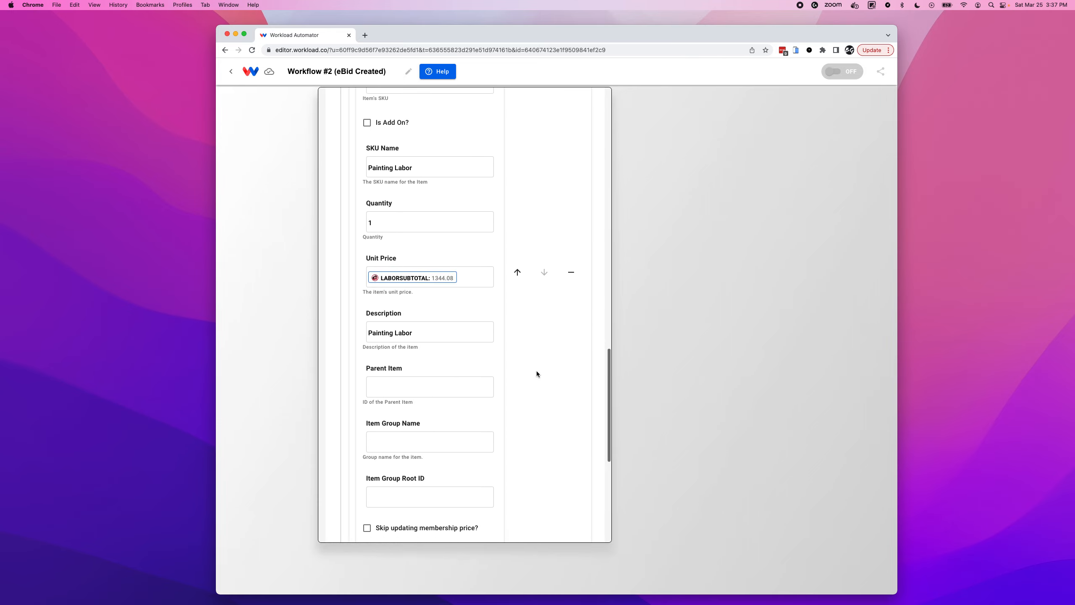
{"action": "scroll", "coordinate": [536, 371], "scroll_direction": "down", "scroll_amount": 3}
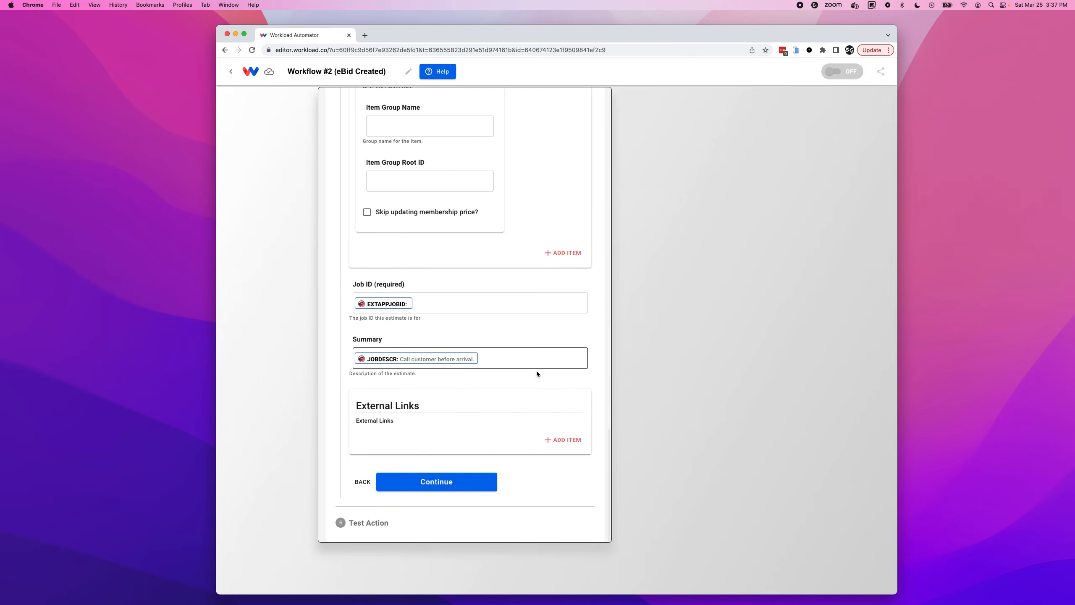
{"action": "left_click", "coordinate": [690, 350]}
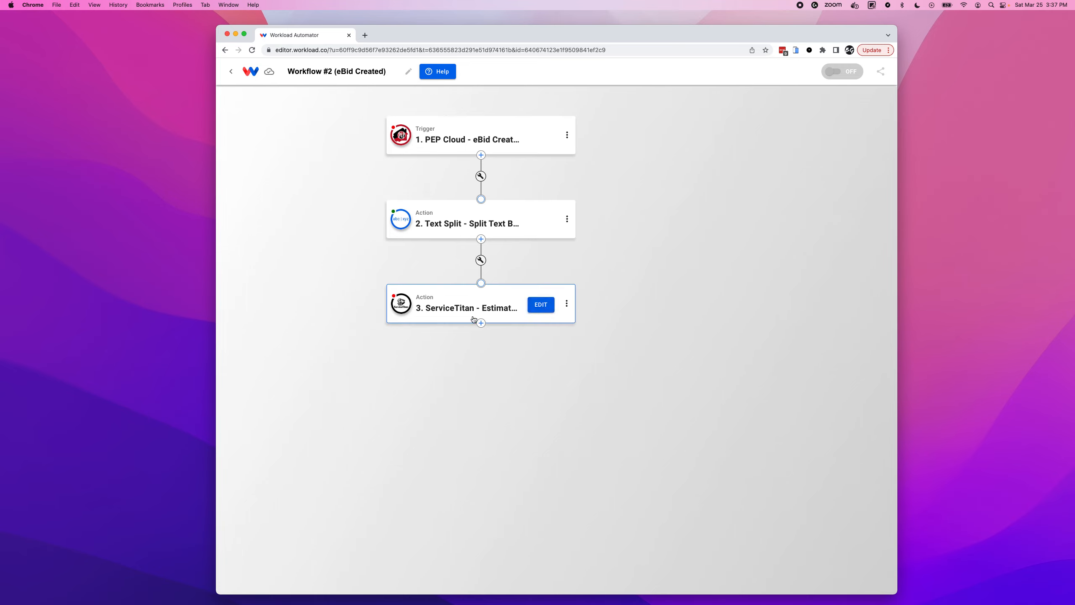
Return to the workflows list and open Workflow #4 (eBid Won) to look over its steps
{"action": "left_click", "coordinate": [231, 72]}
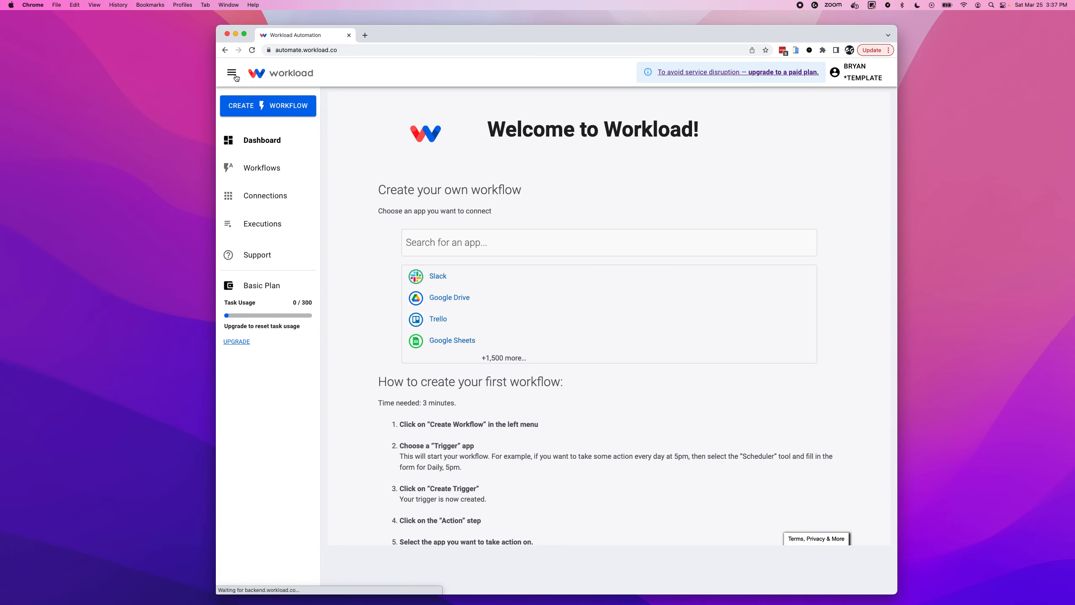
{"action": "left_click", "coordinate": [261, 168]}
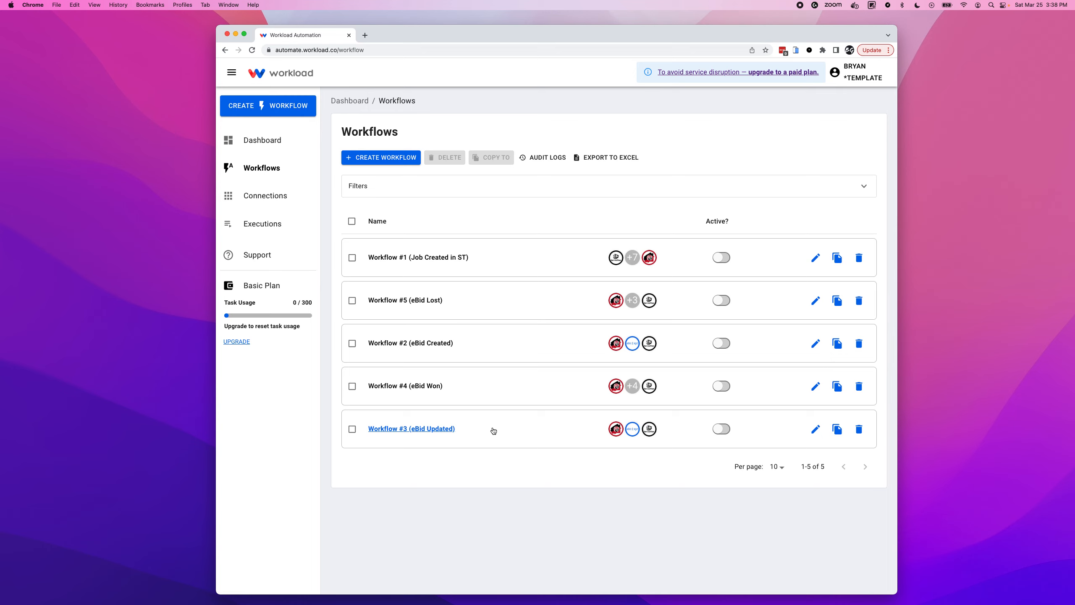
{"action": "left_click", "coordinate": [420, 386]}
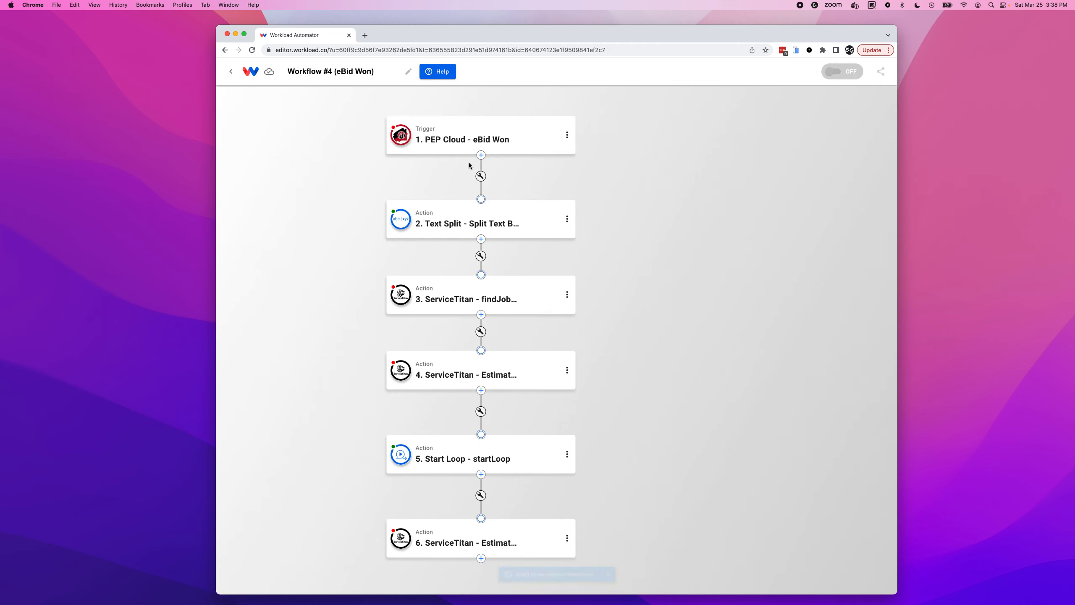
{"action": "mouse_move", "coordinate": [465, 295]}
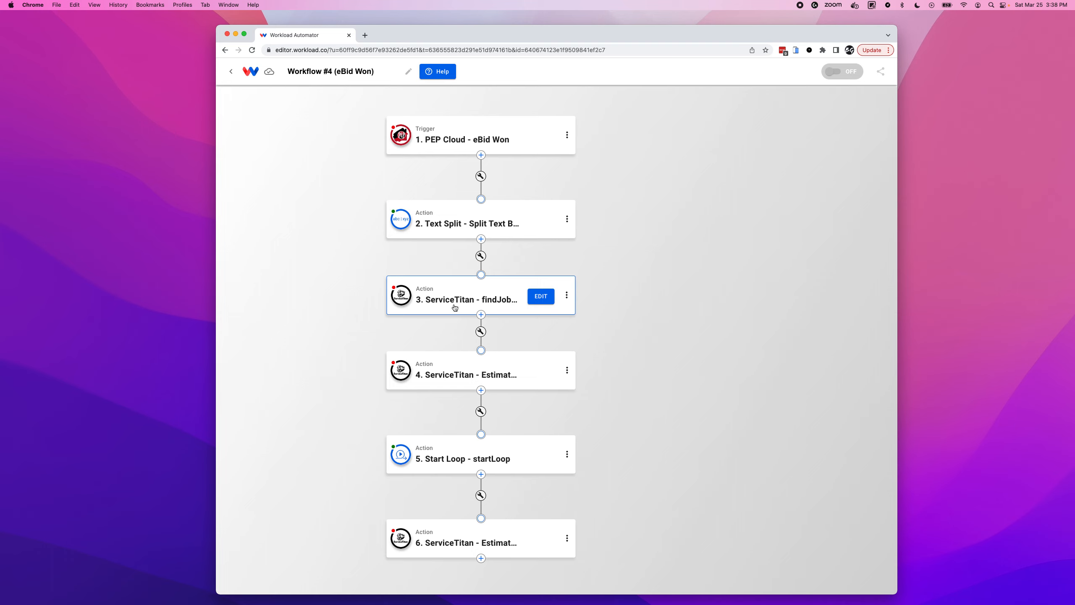
{"action": "mouse_move", "coordinate": [430, 389]}
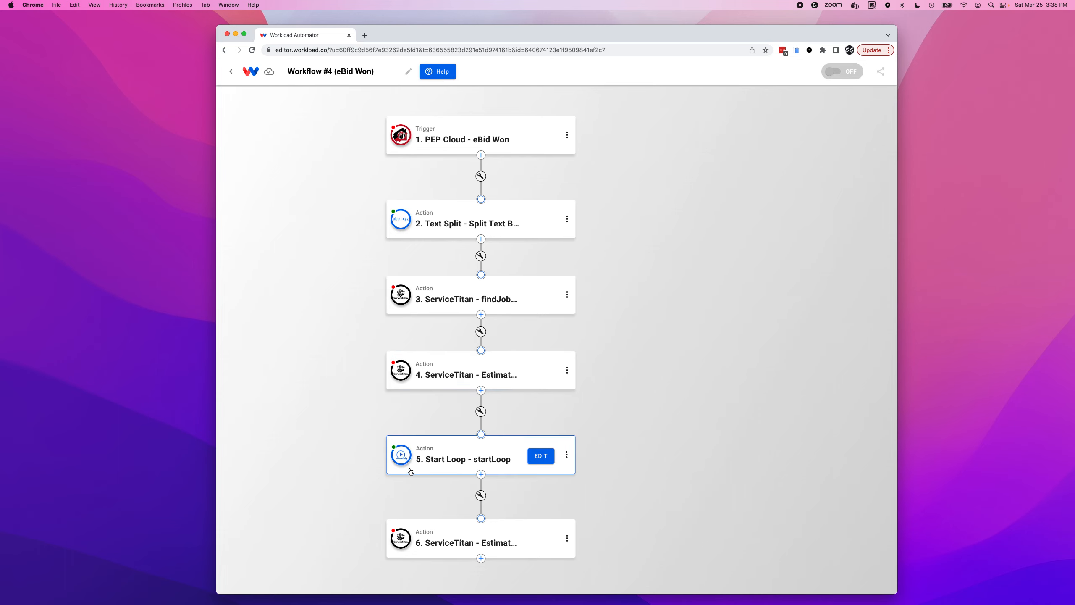
{"action": "mouse_move", "coordinate": [432, 558]}
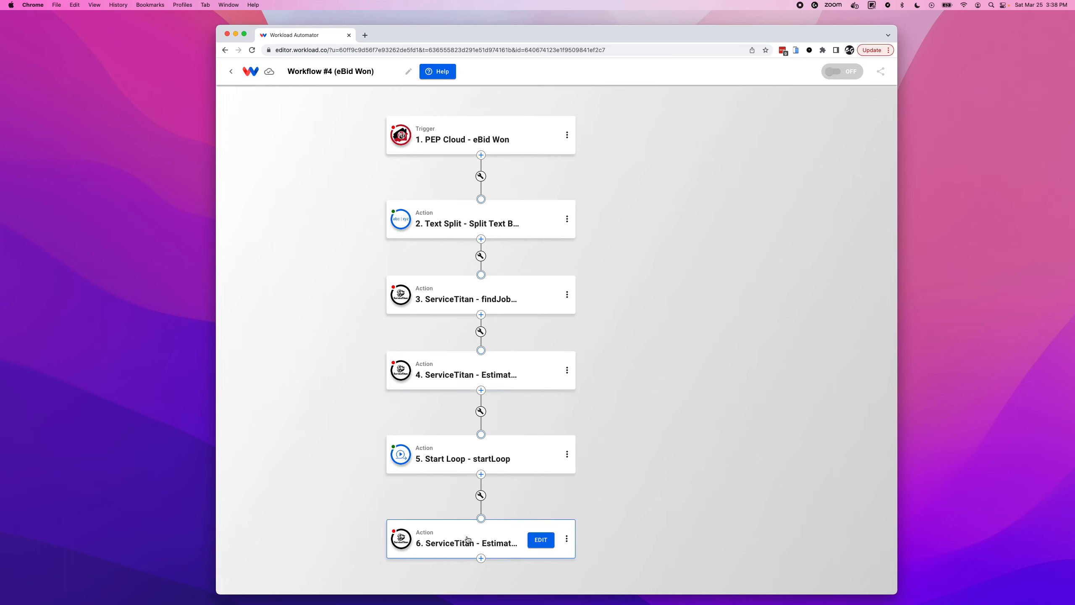
Go back to the workflows list and open Workflow #5 (eBid Lost)
{"action": "left_click_drag", "start_coordinate": [359, 370], "coordinate": [361, 401]}
{"action": "left_click", "coordinate": [250, 72]}
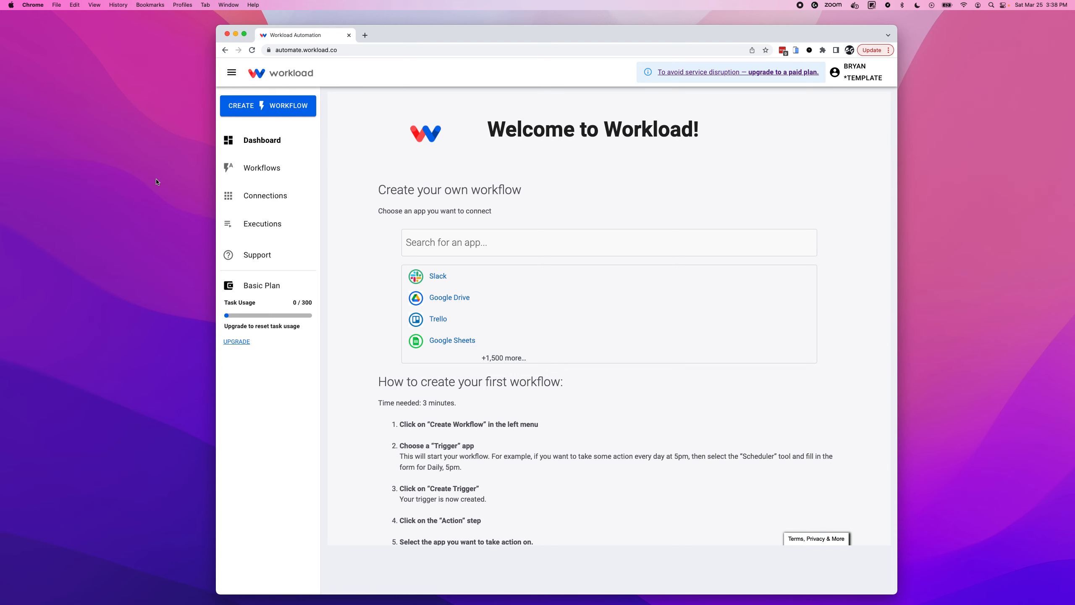
{"action": "left_click", "coordinate": [257, 172]}
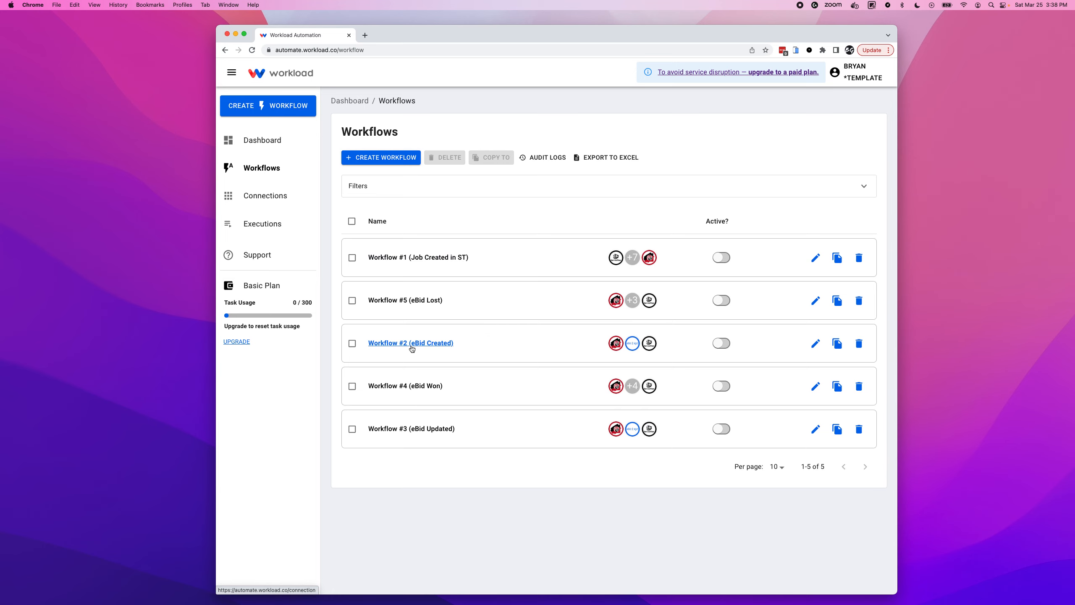
{"action": "left_click", "coordinate": [411, 303]}
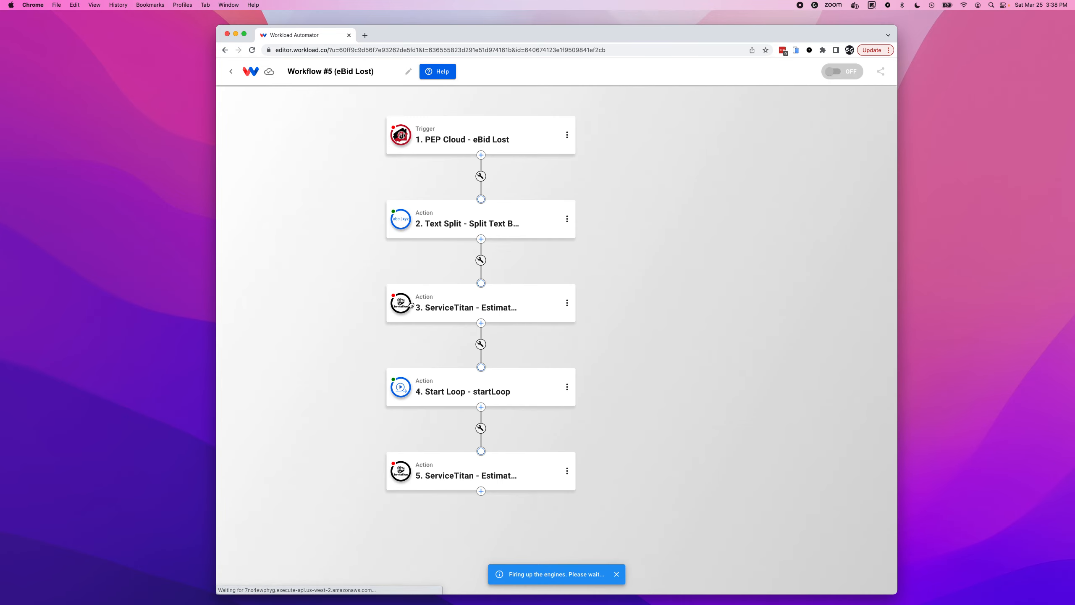
Inspect the Estimate ID mapping of step 5, ServiceTitan Estimates_Dismiss, then return to the workflows list
{"action": "mouse_move", "coordinate": [453, 477]}
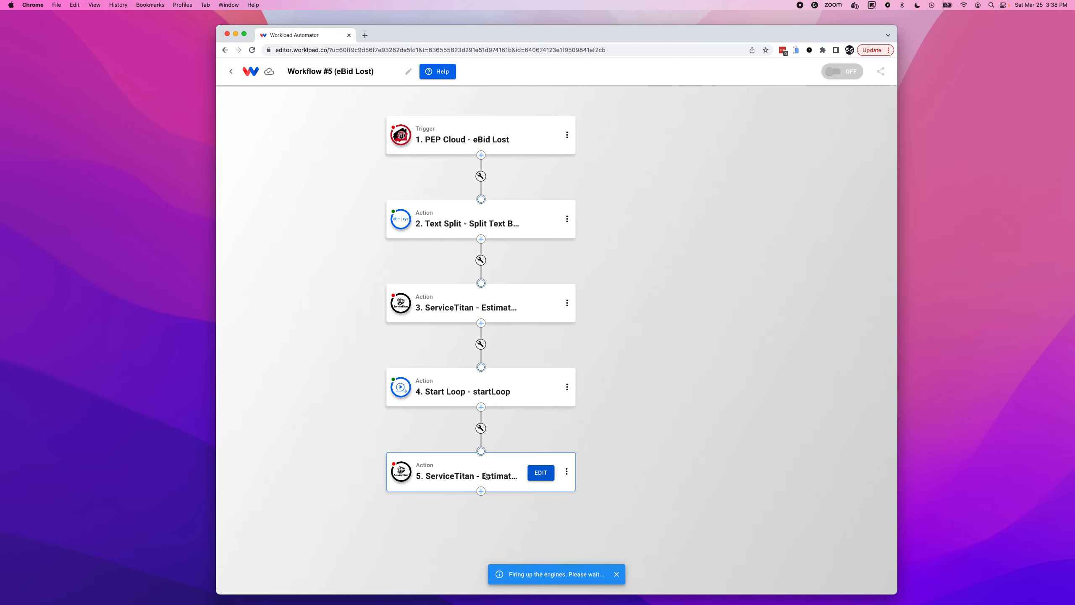
{"action": "left_click", "coordinate": [434, 476]}
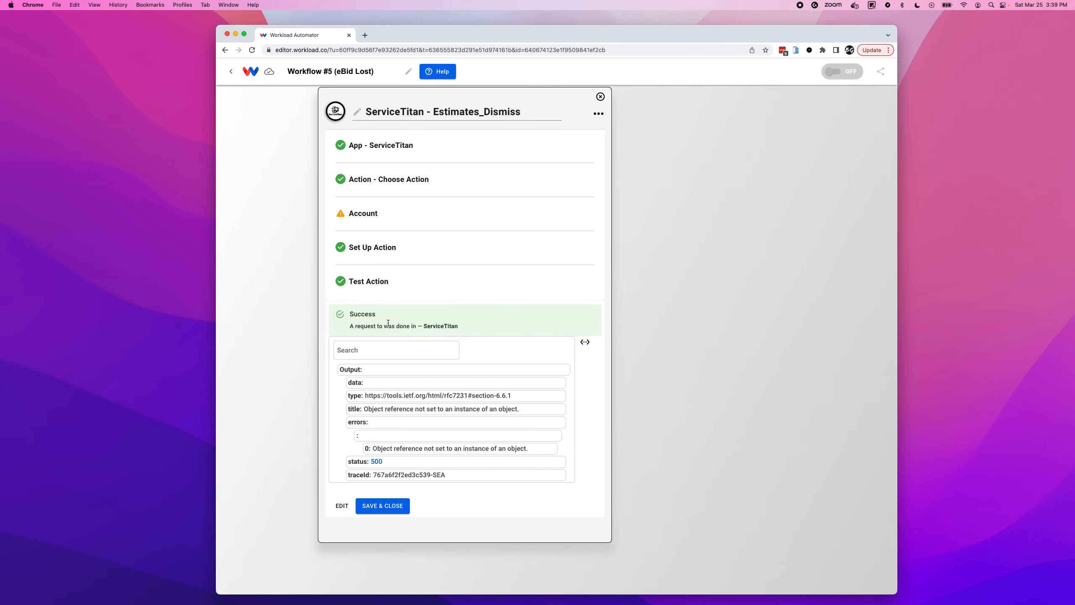
{"action": "left_click", "coordinate": [357, 248]}
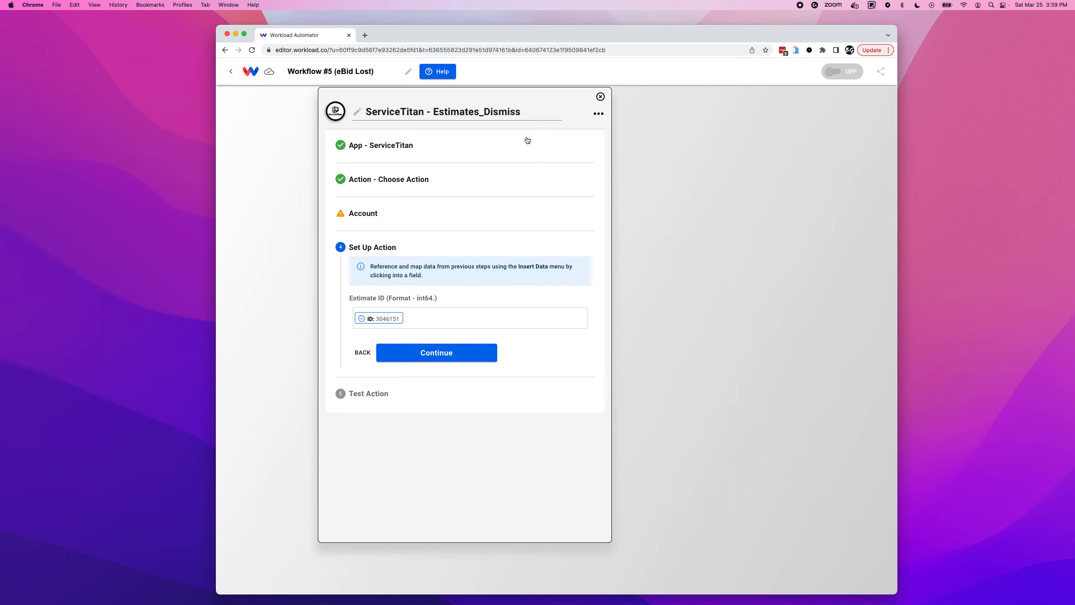
{"action": "left_click", "coordinate": [601, 97]}
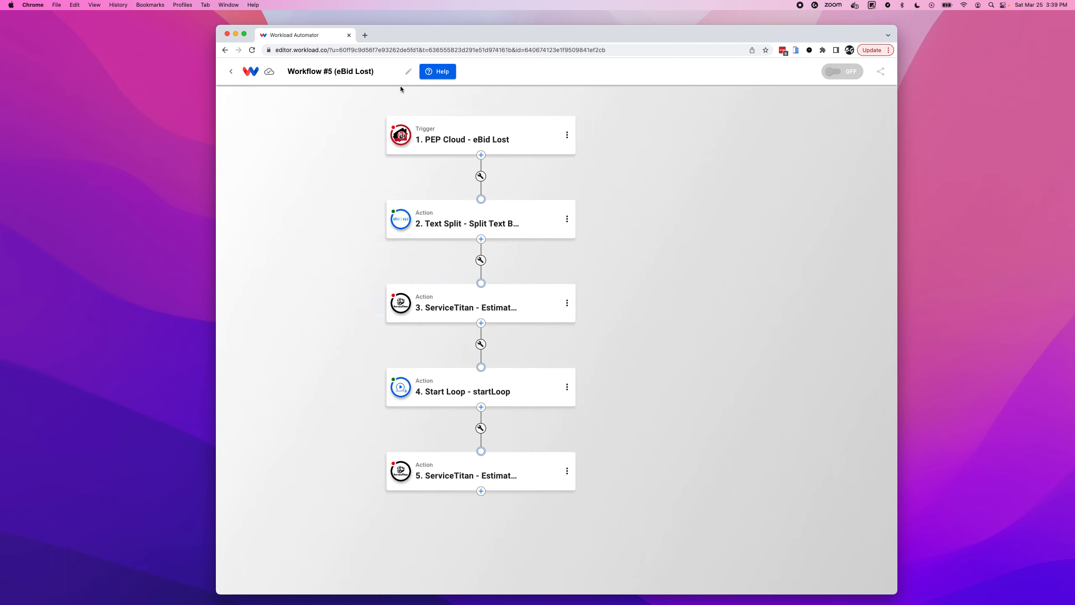
{"action": "left_click", "coordinate": [245, 78]}
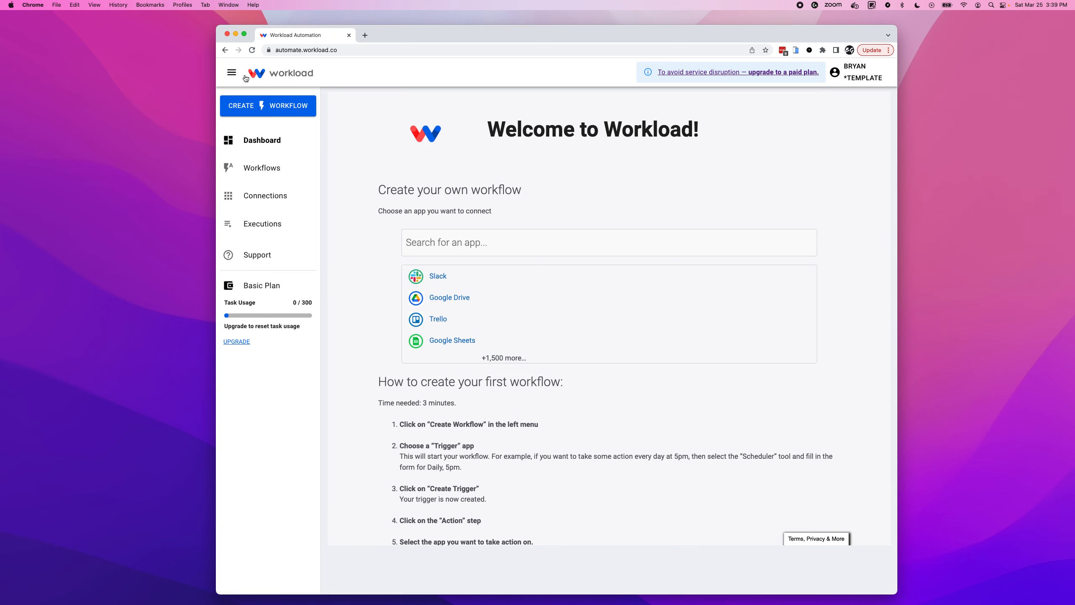
{"action": "left_click", "coordinate": [255, 168]}
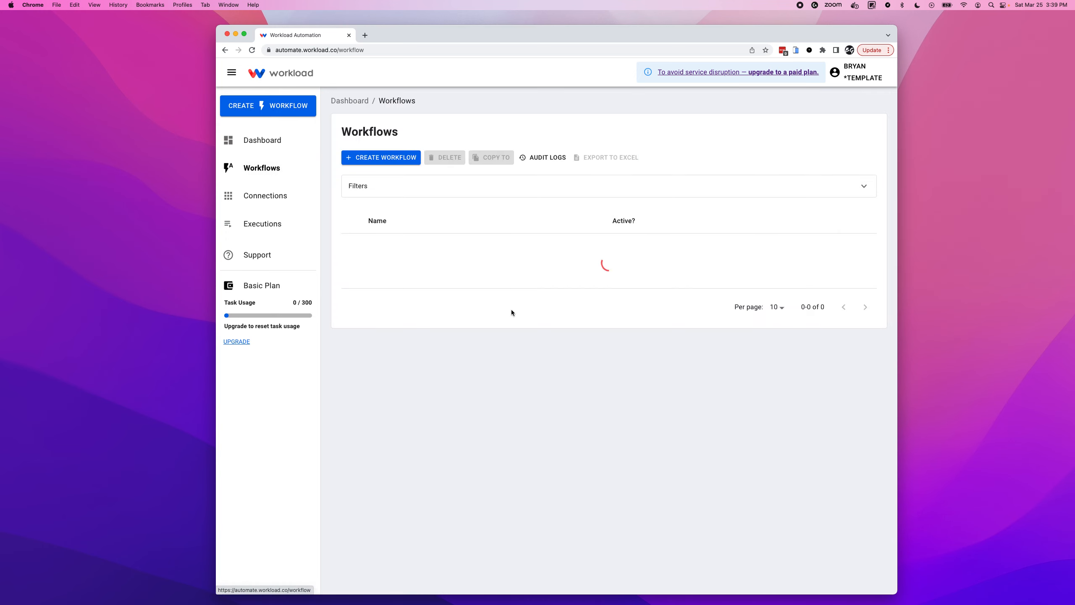